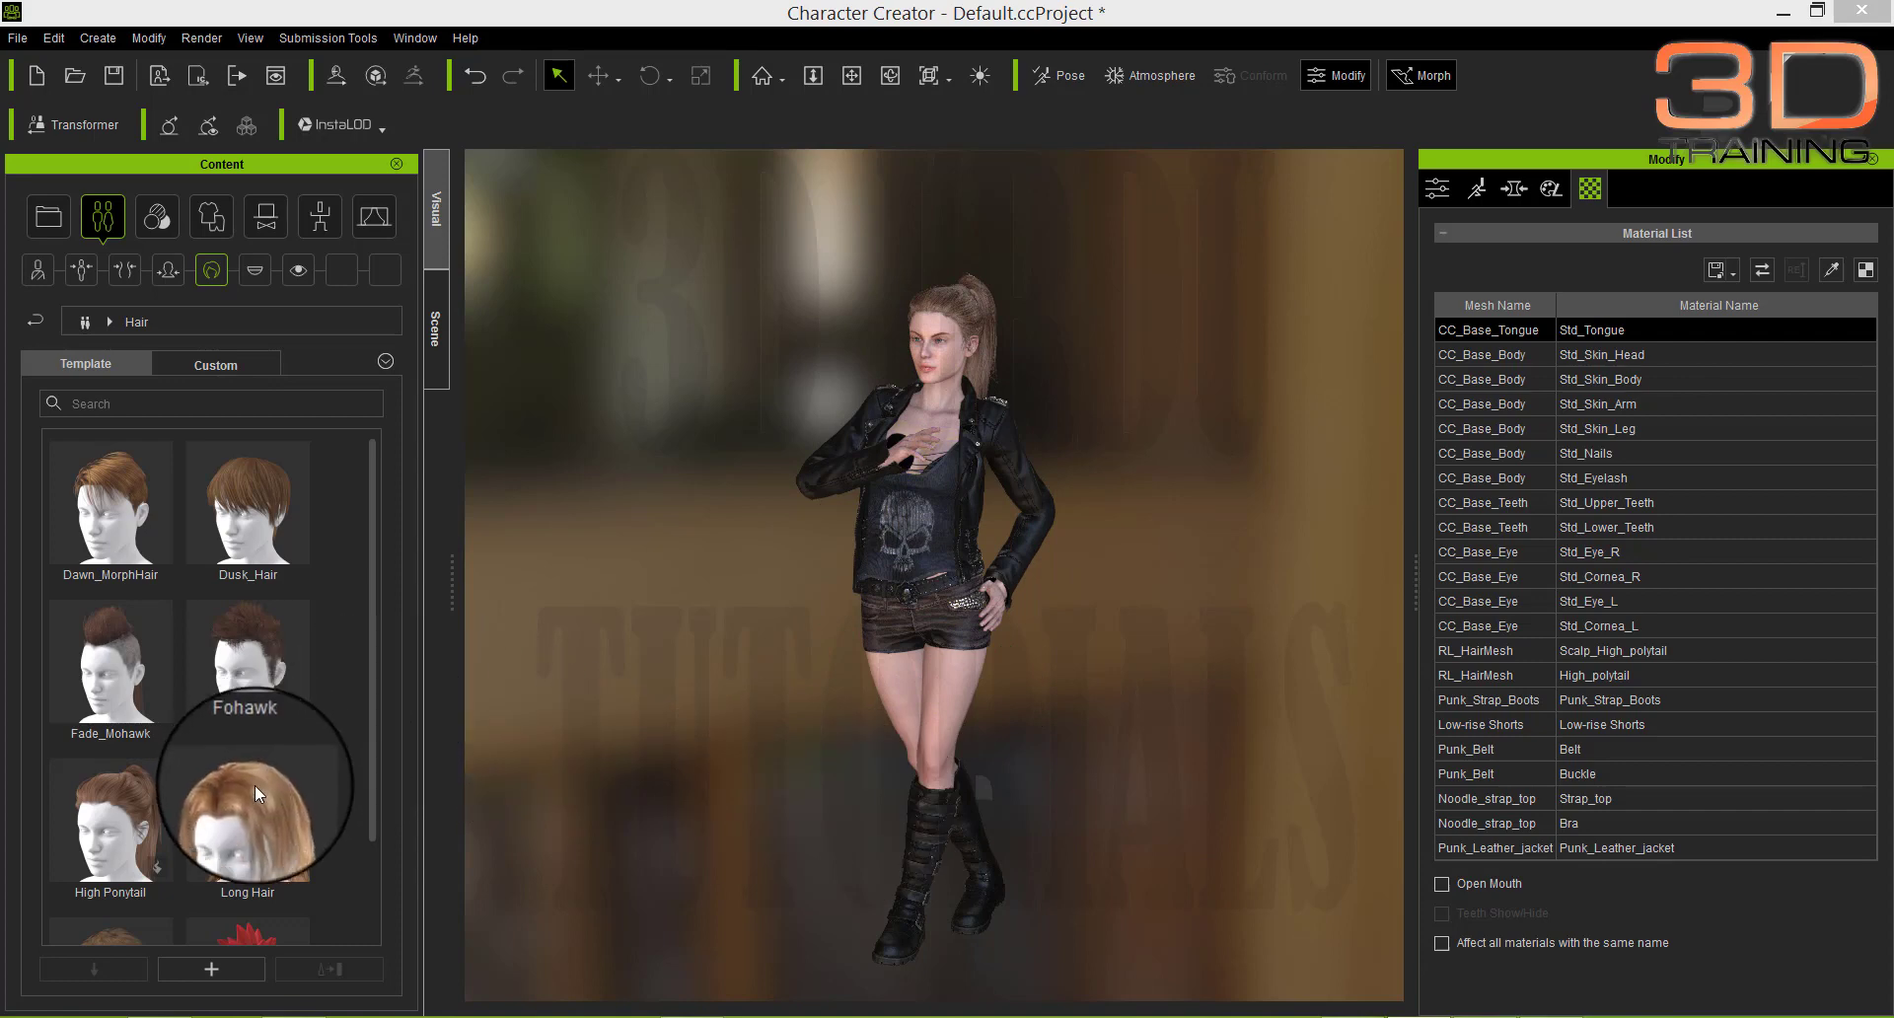
- Put the Long Hair template on the character in place of her high ponytail
left_click_drag(274, 803, 862, 493)
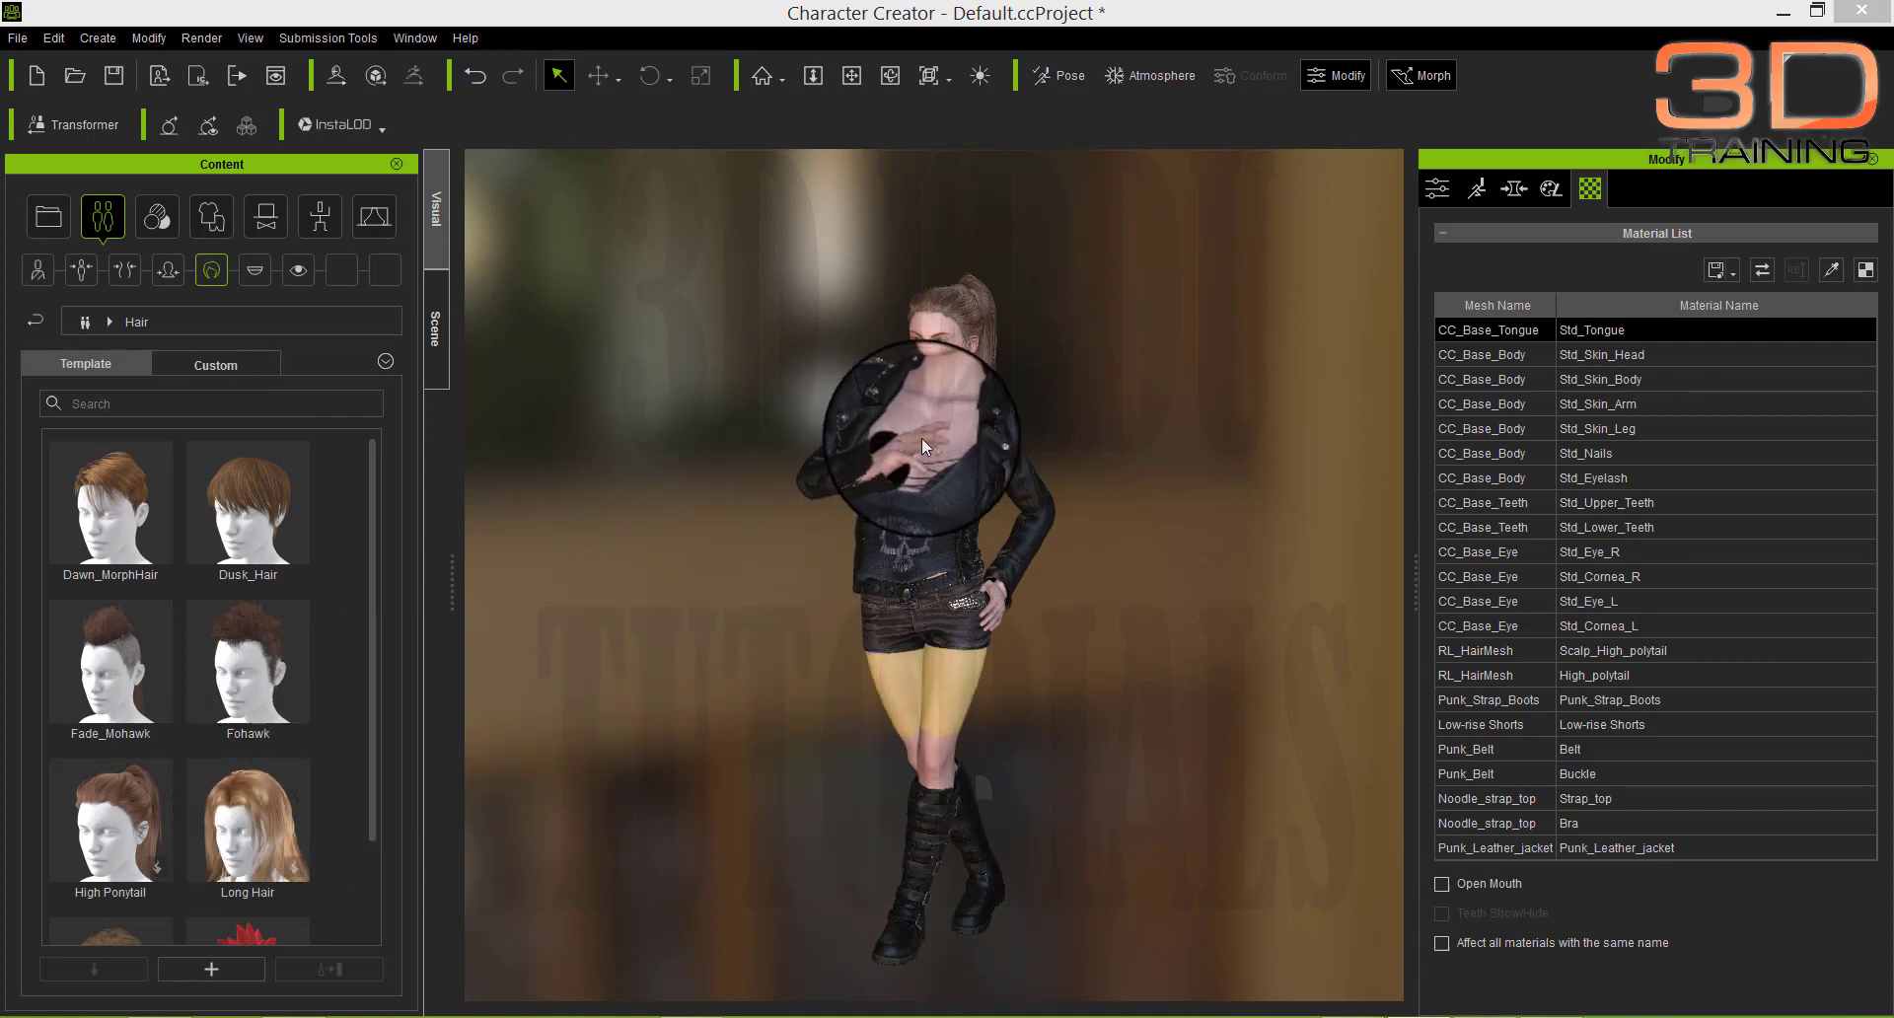
left_click_drag(922, 436, 896, 410)
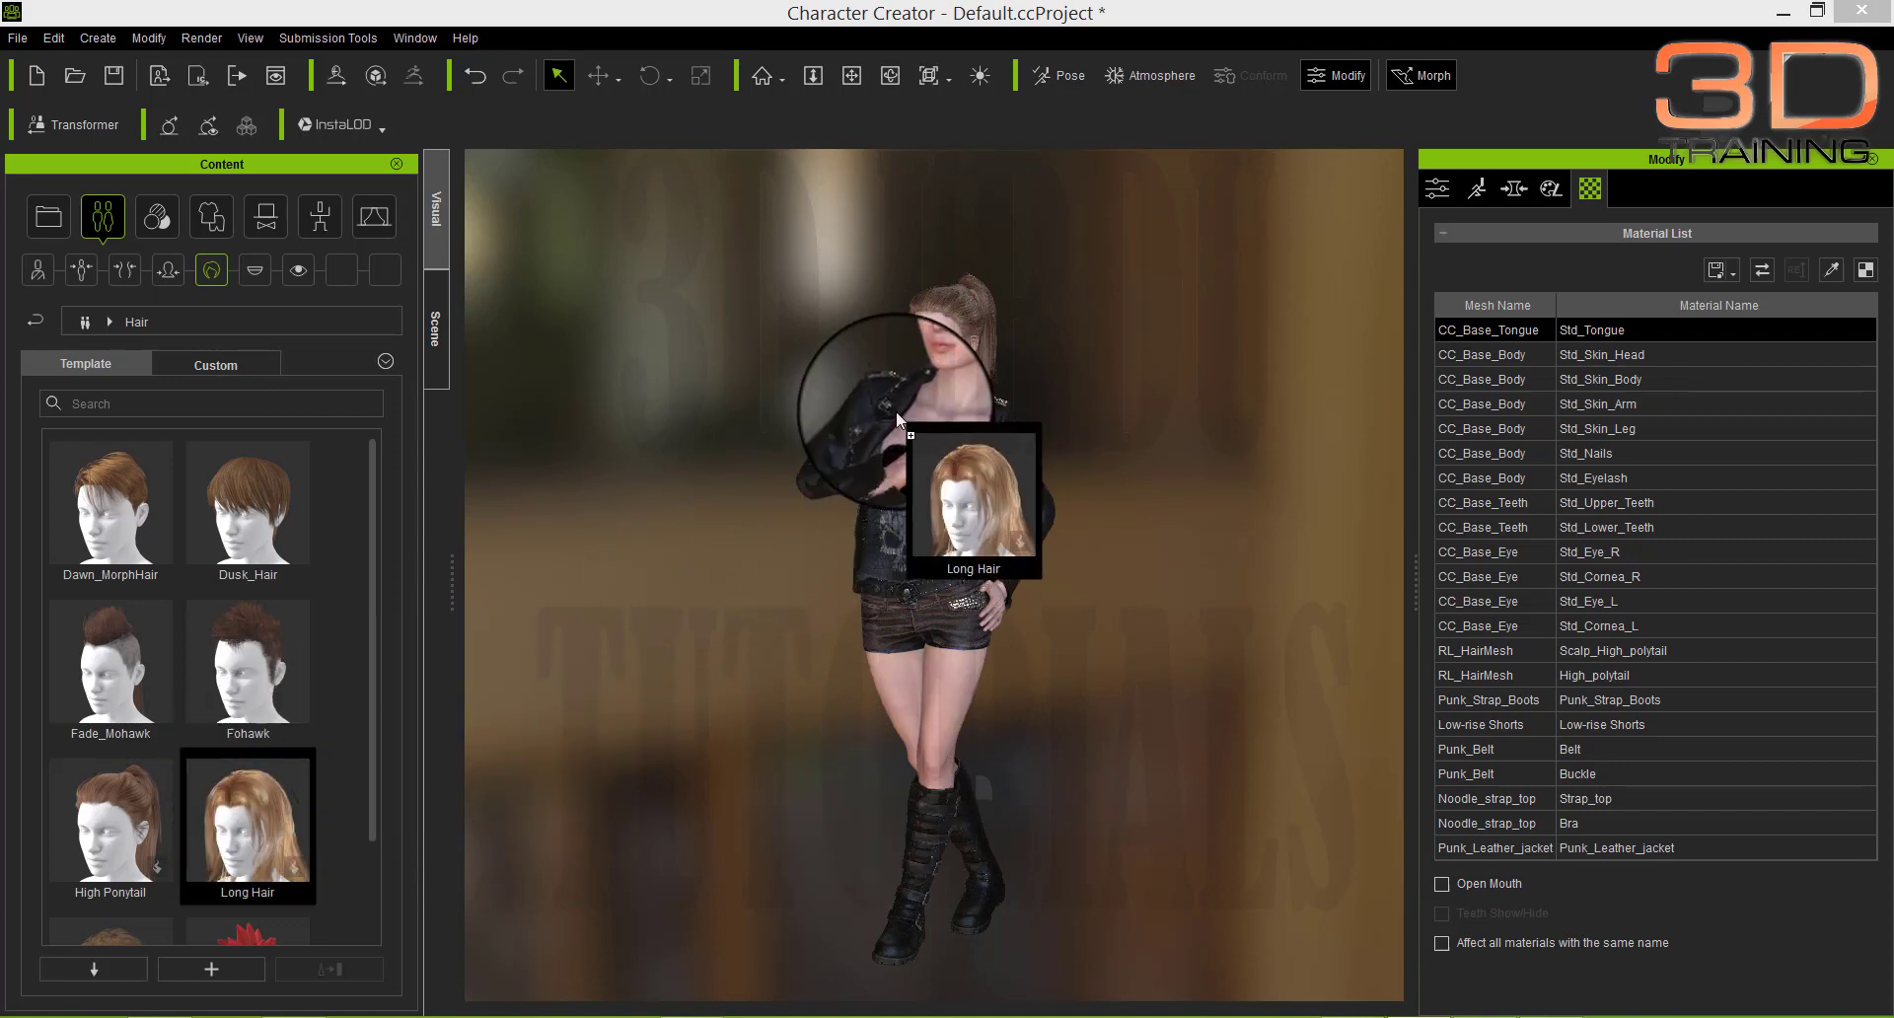
left_click_drag(895, 410, 901, 410)
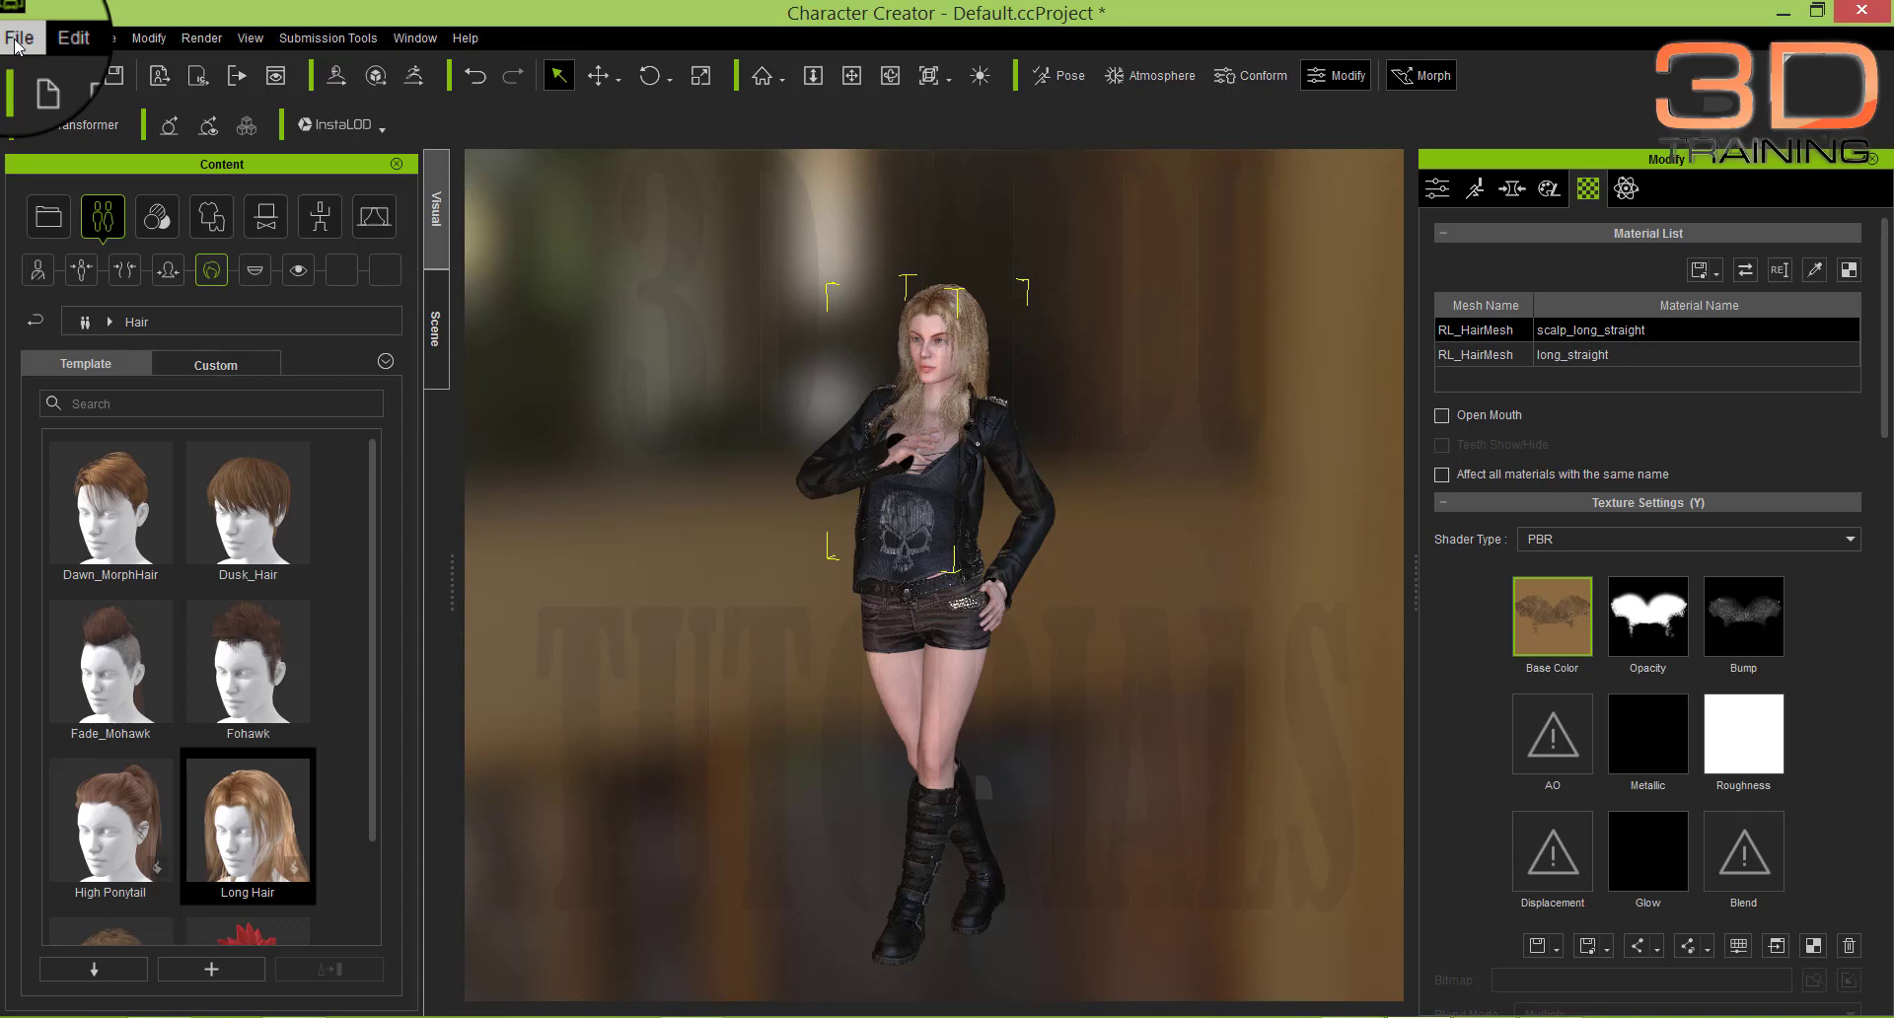
left_click(17, 40)
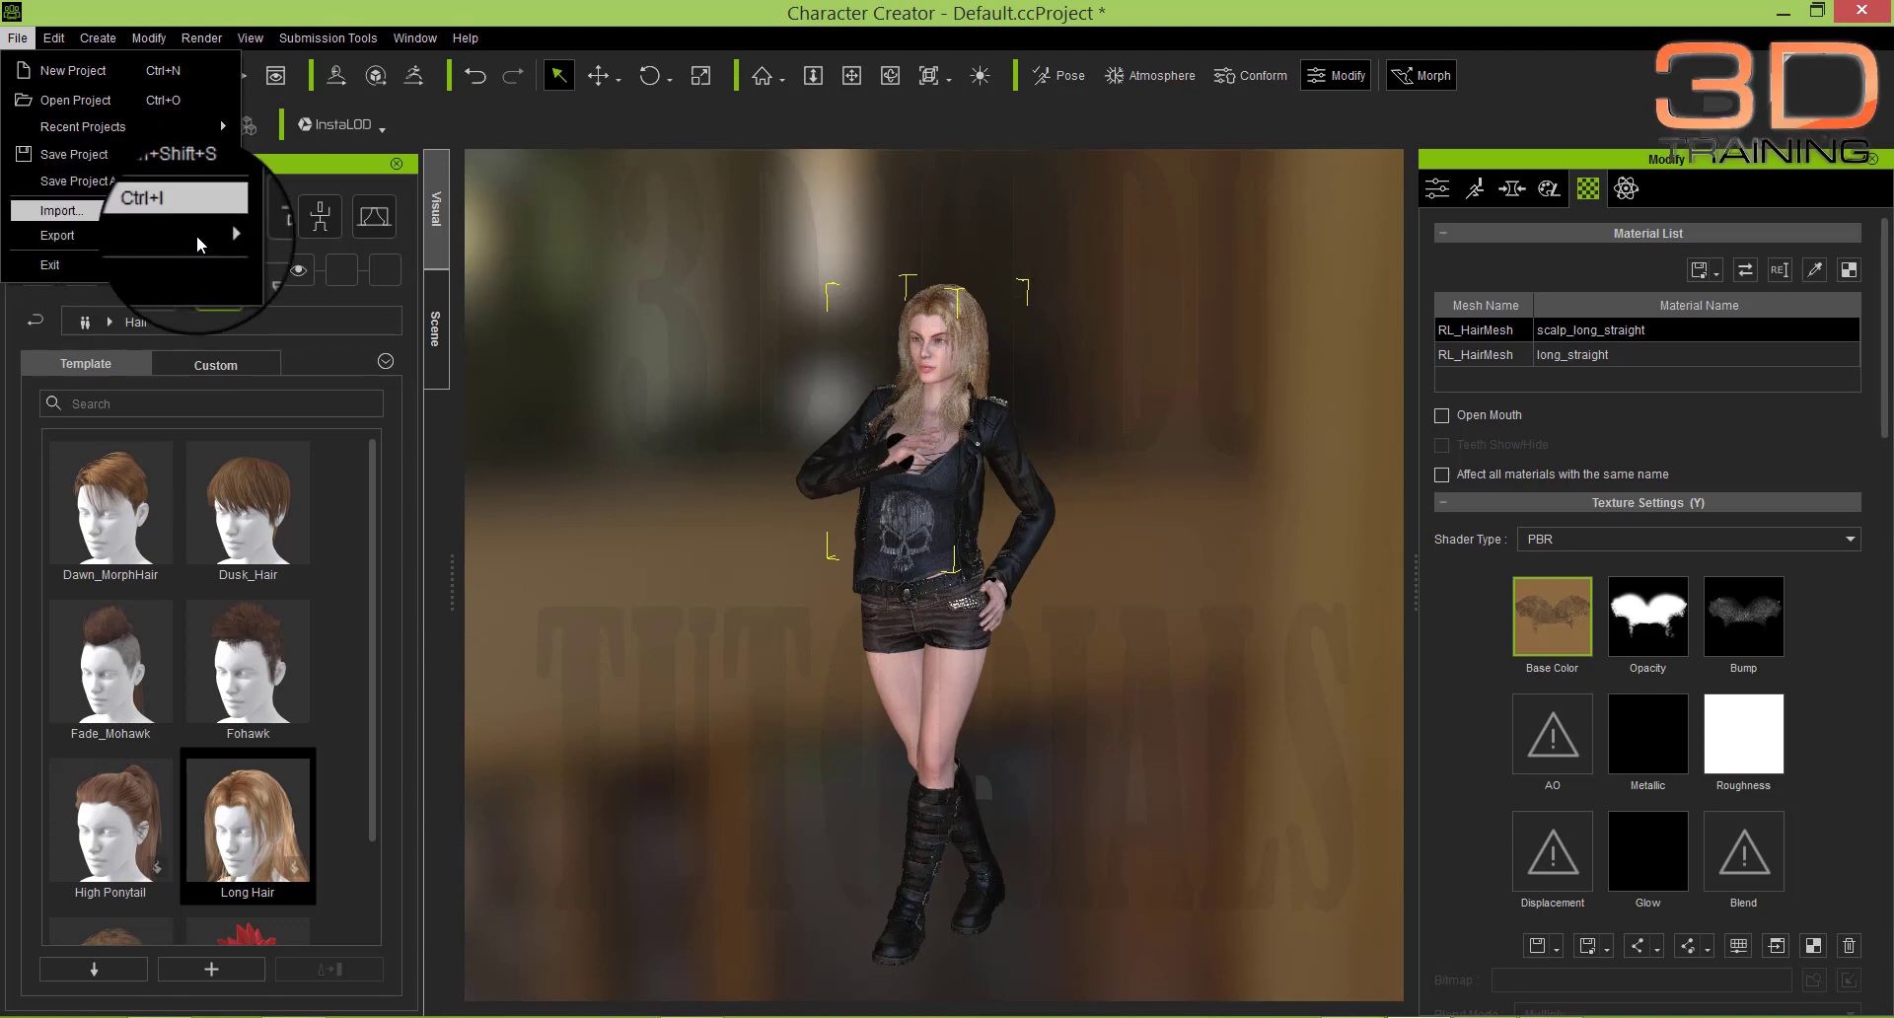
mouse_move(60, 235)
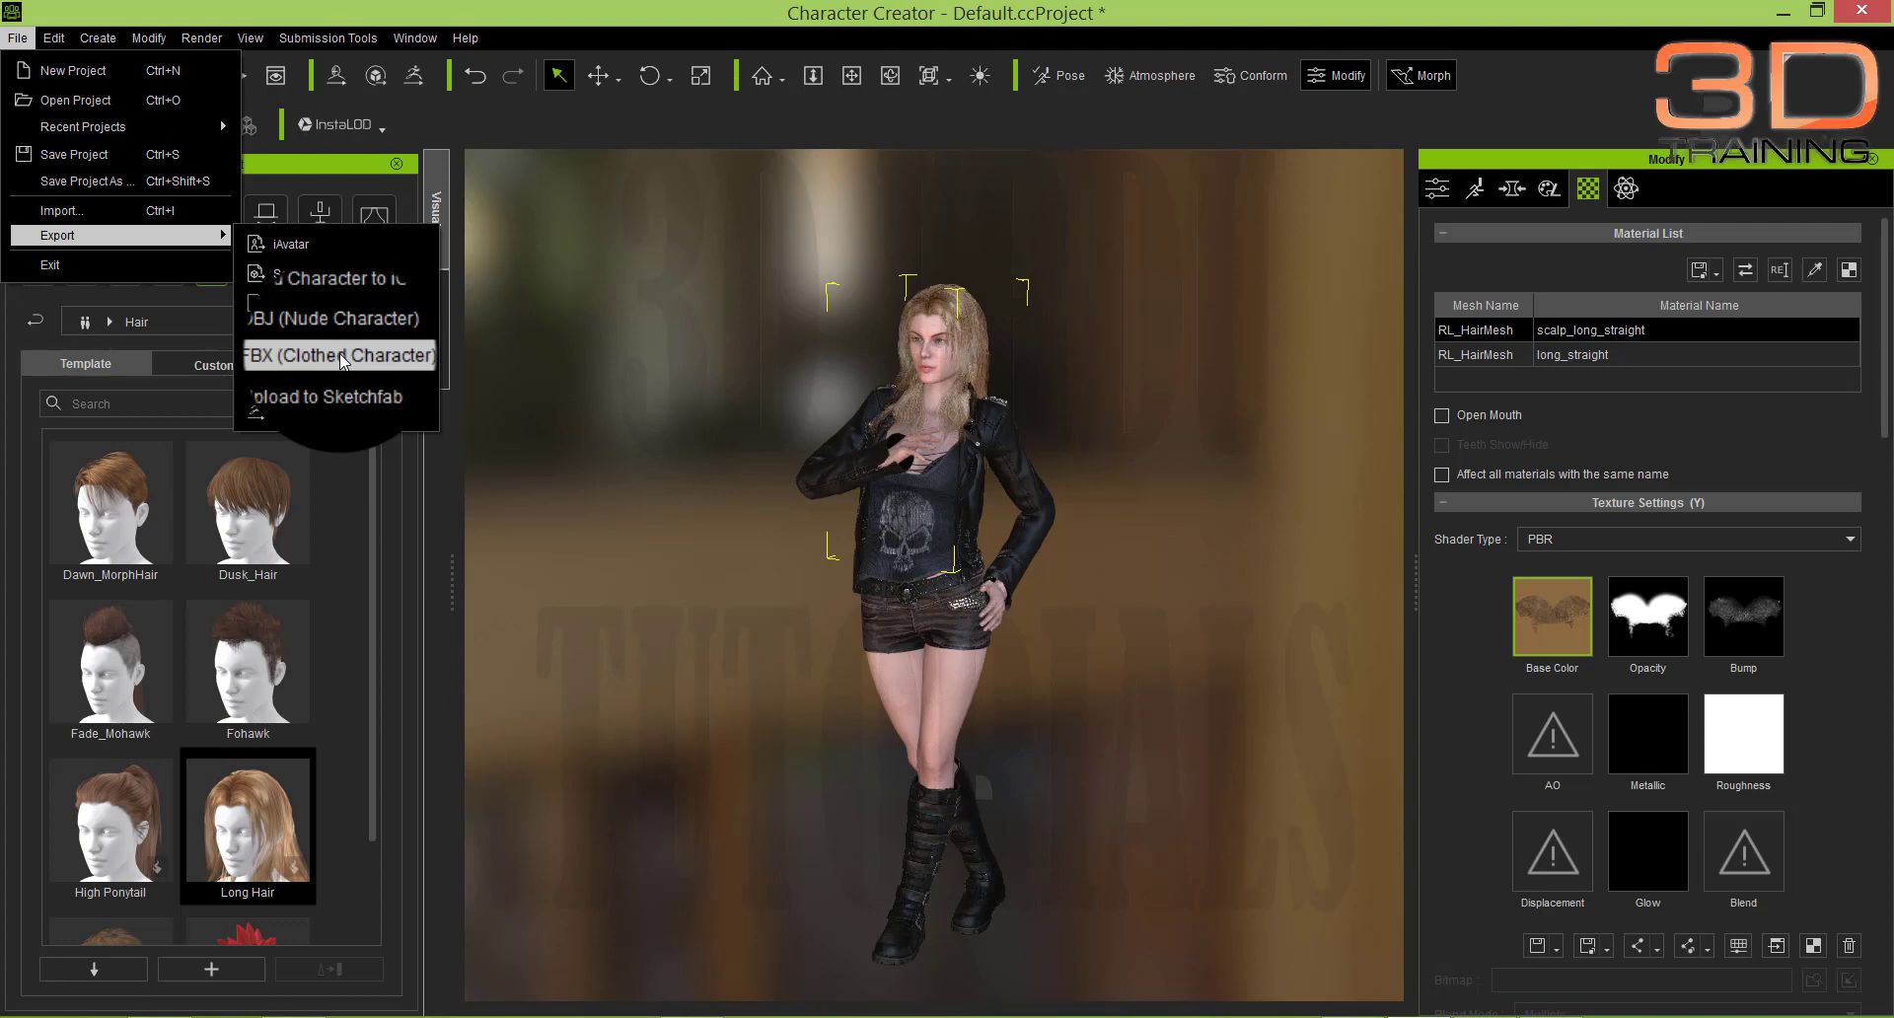
left_click(340, 353)
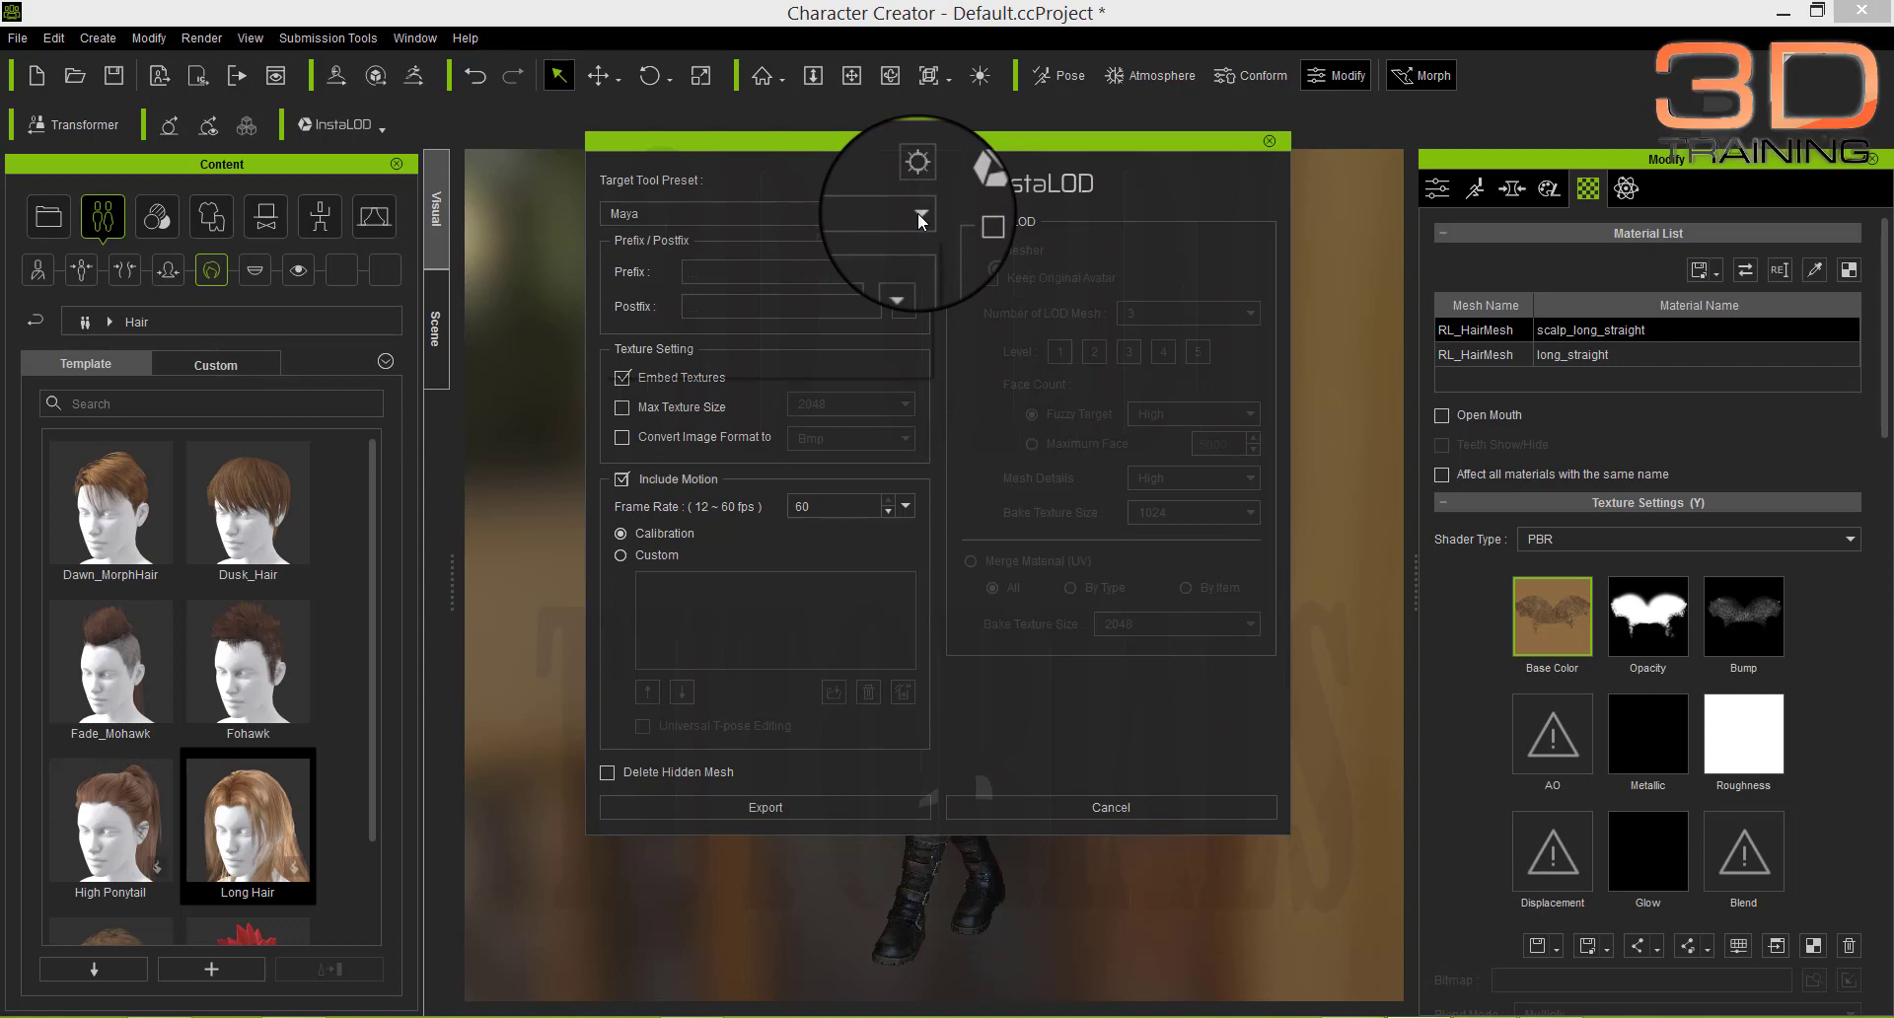
left_click(917, 215)
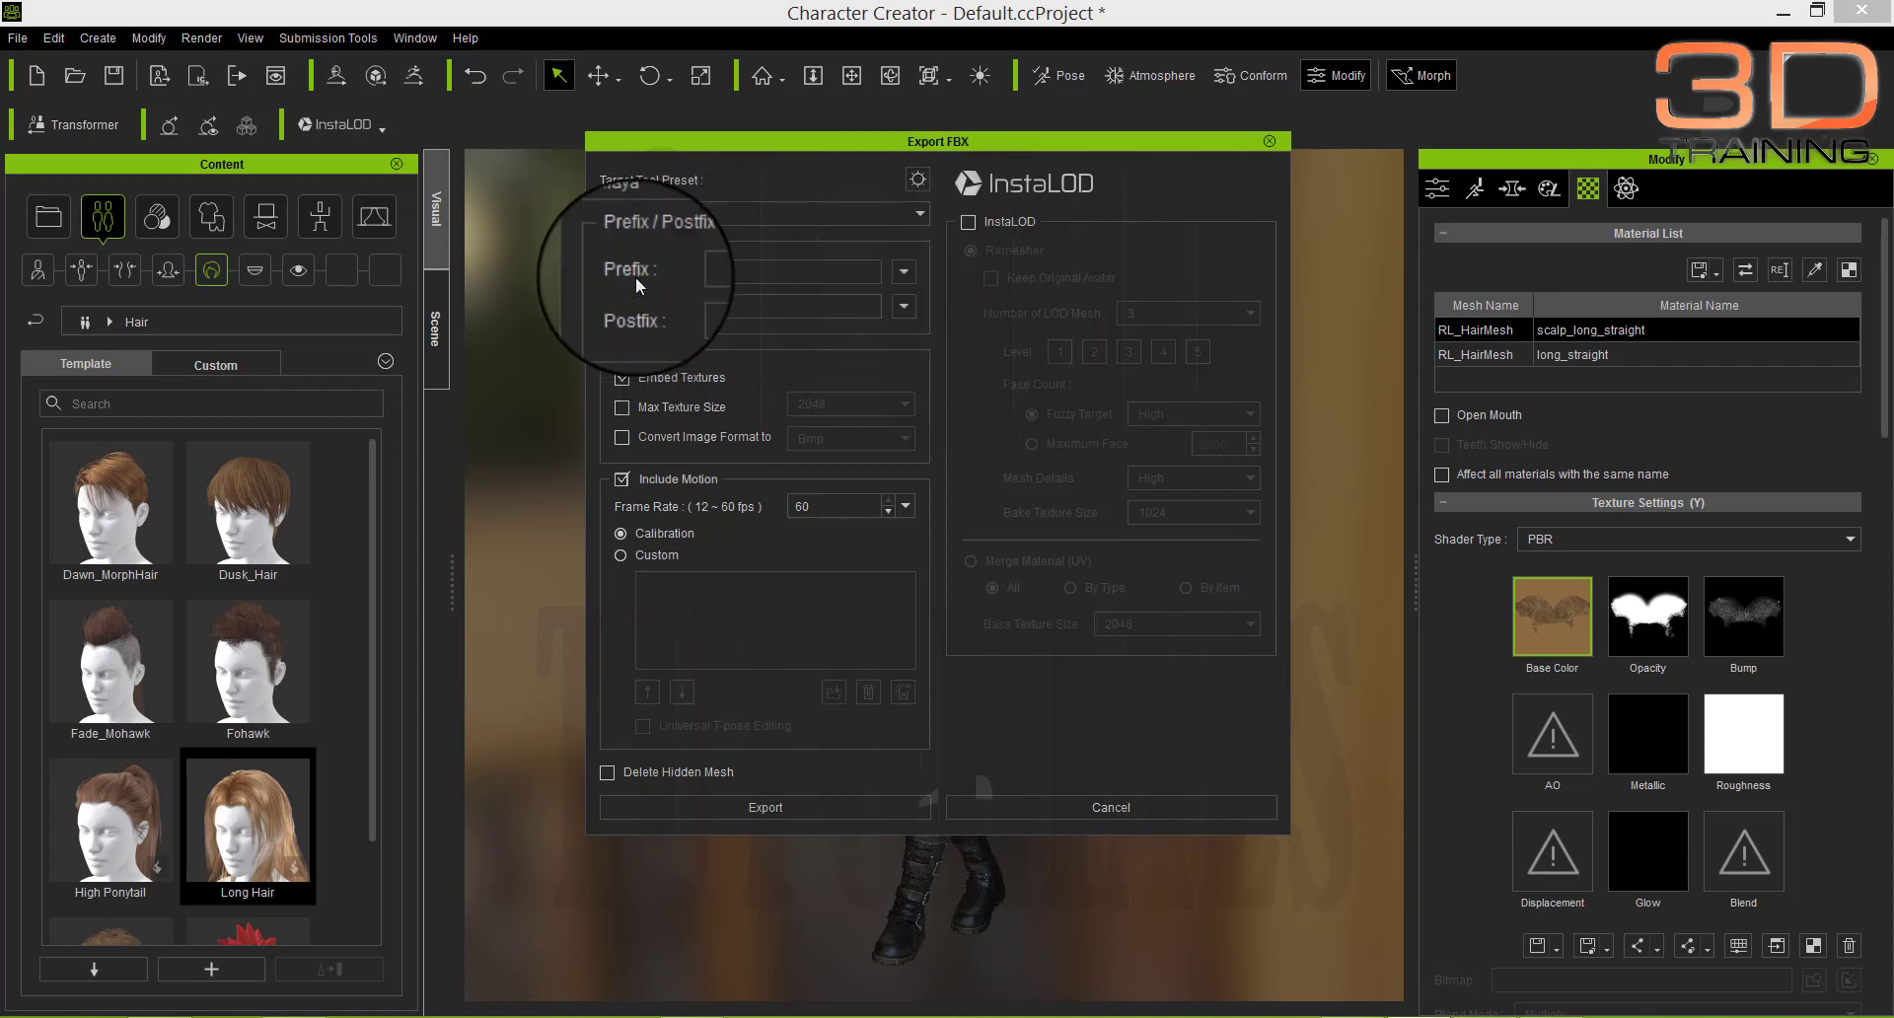
scroll(632, 306, "down", 1)
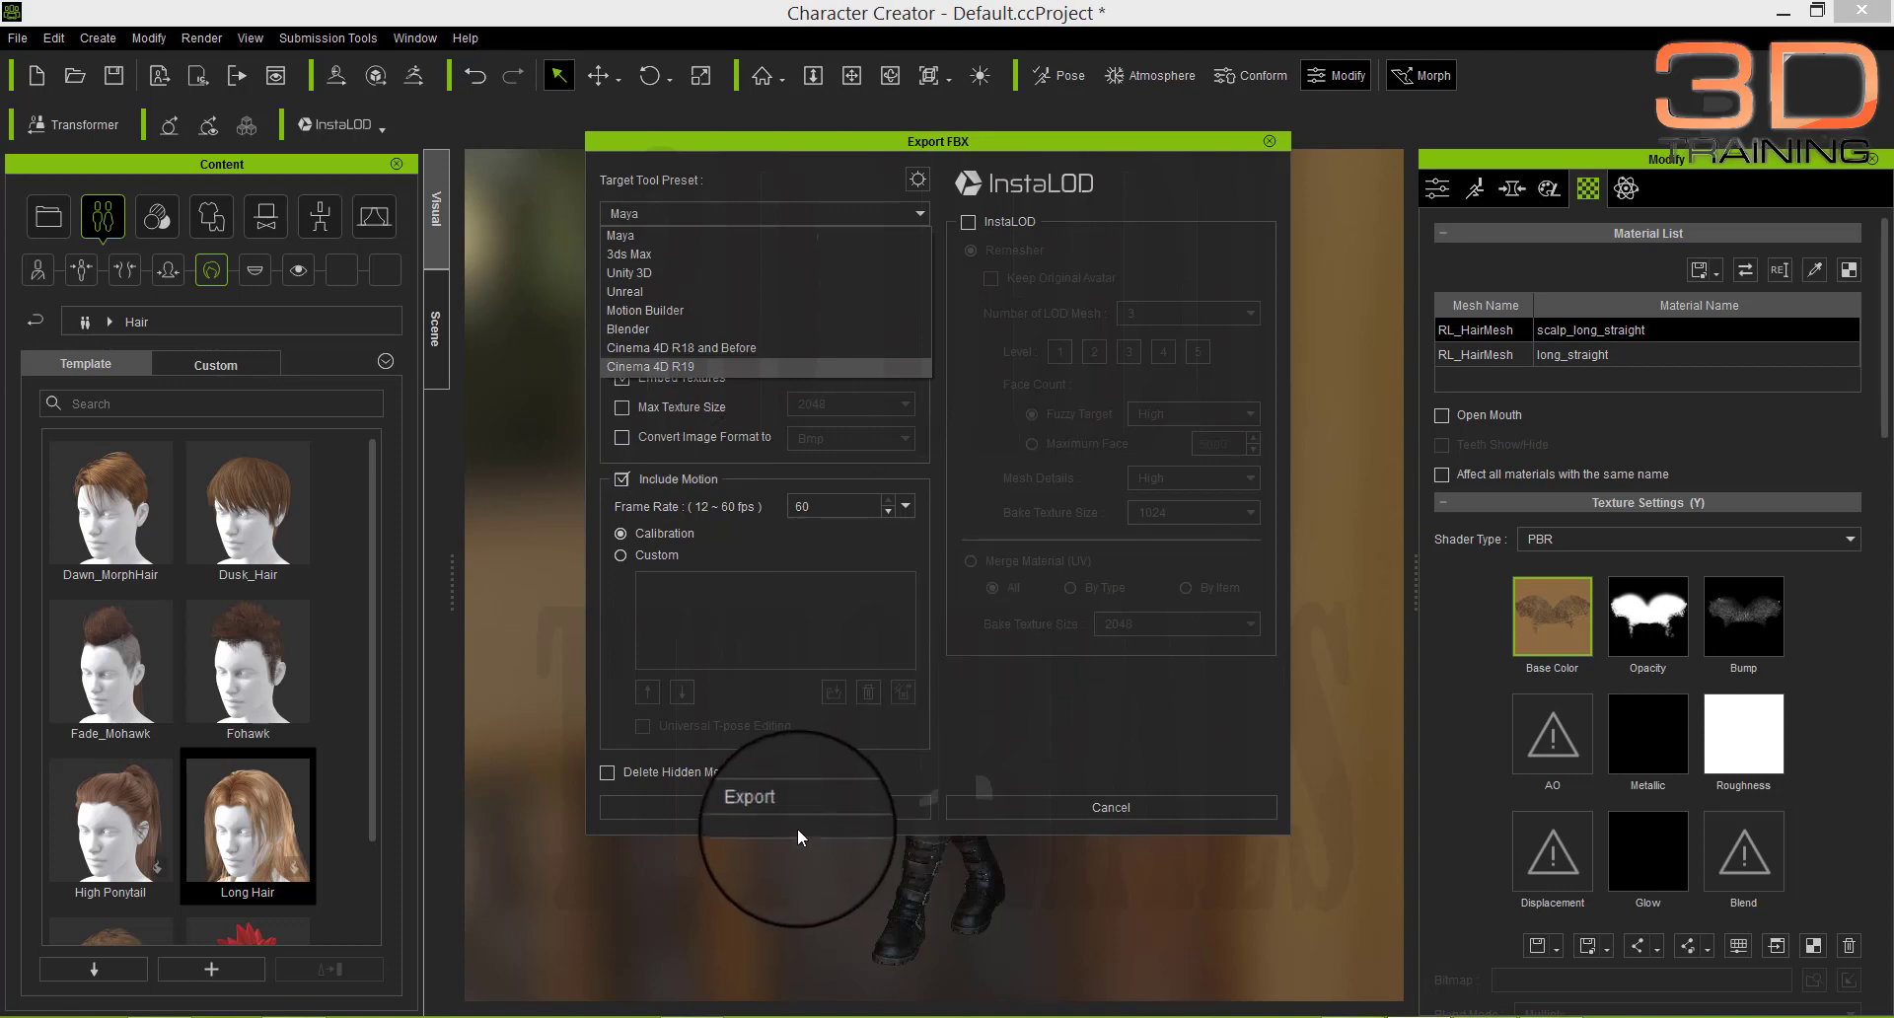
left_click(1128, 801)
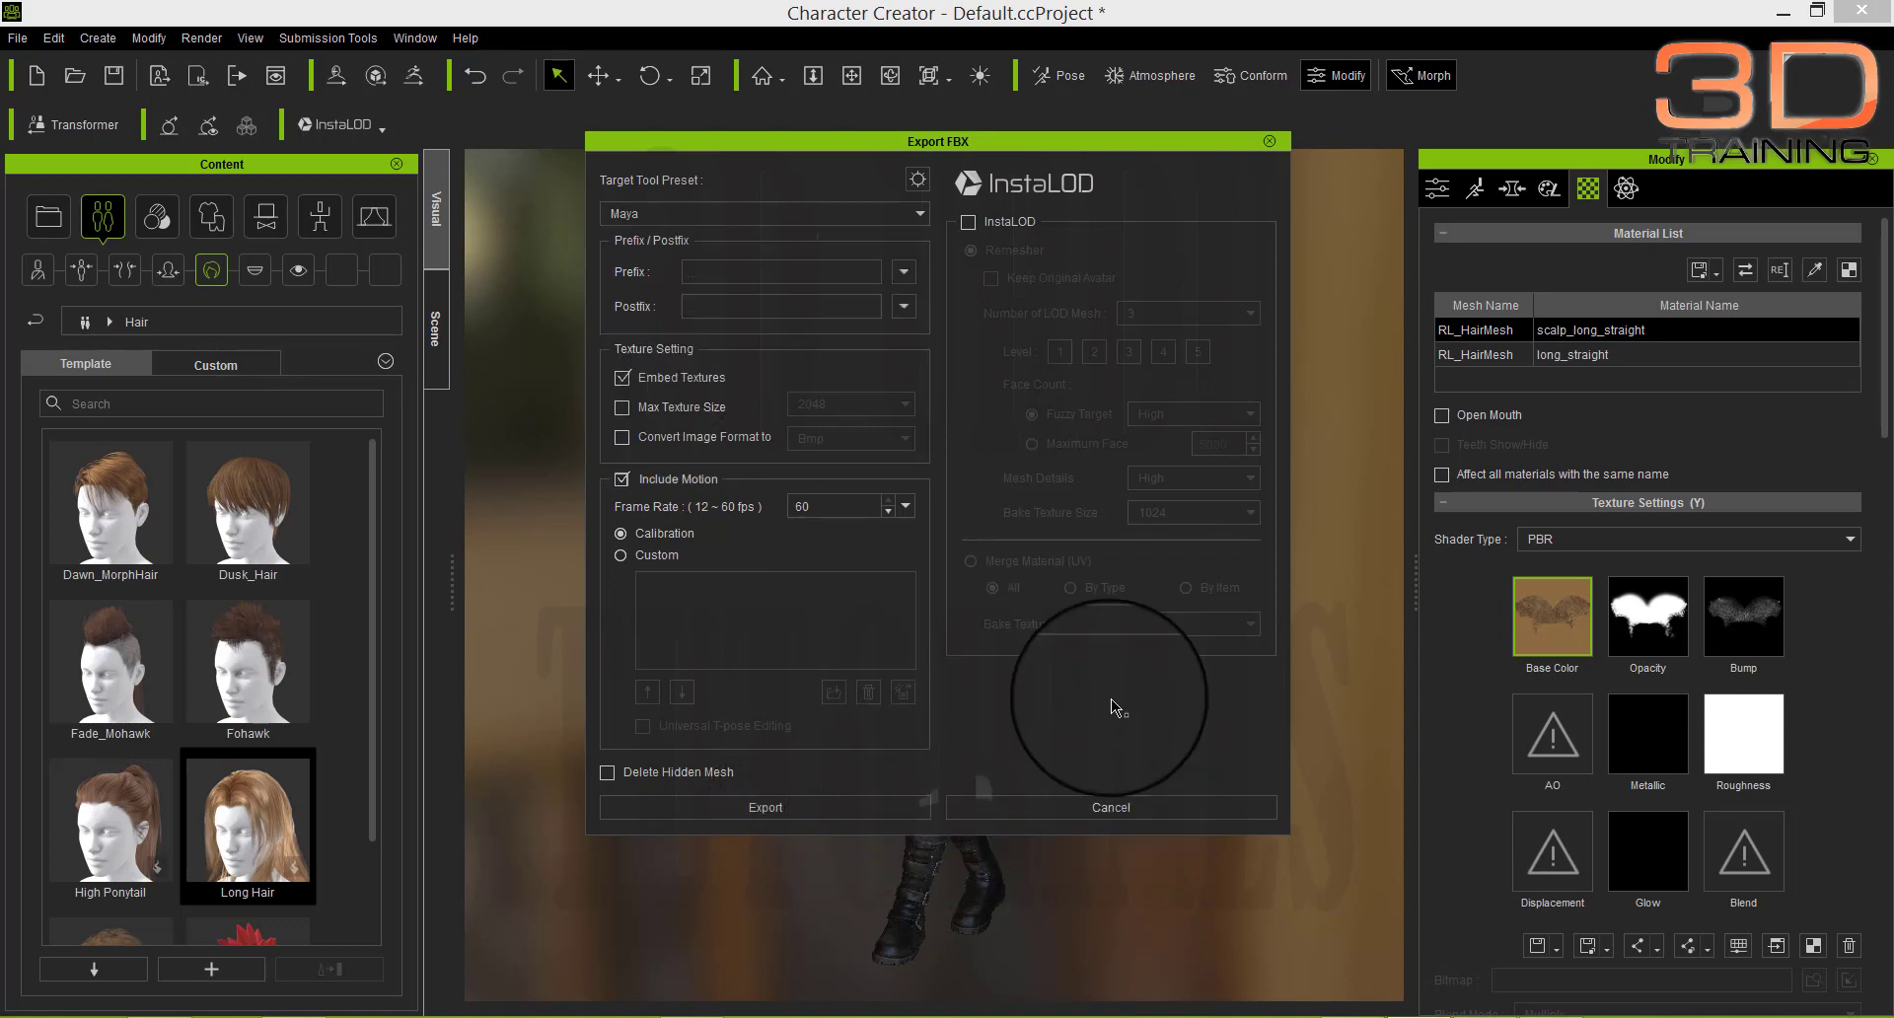
left_click(1104, 804)
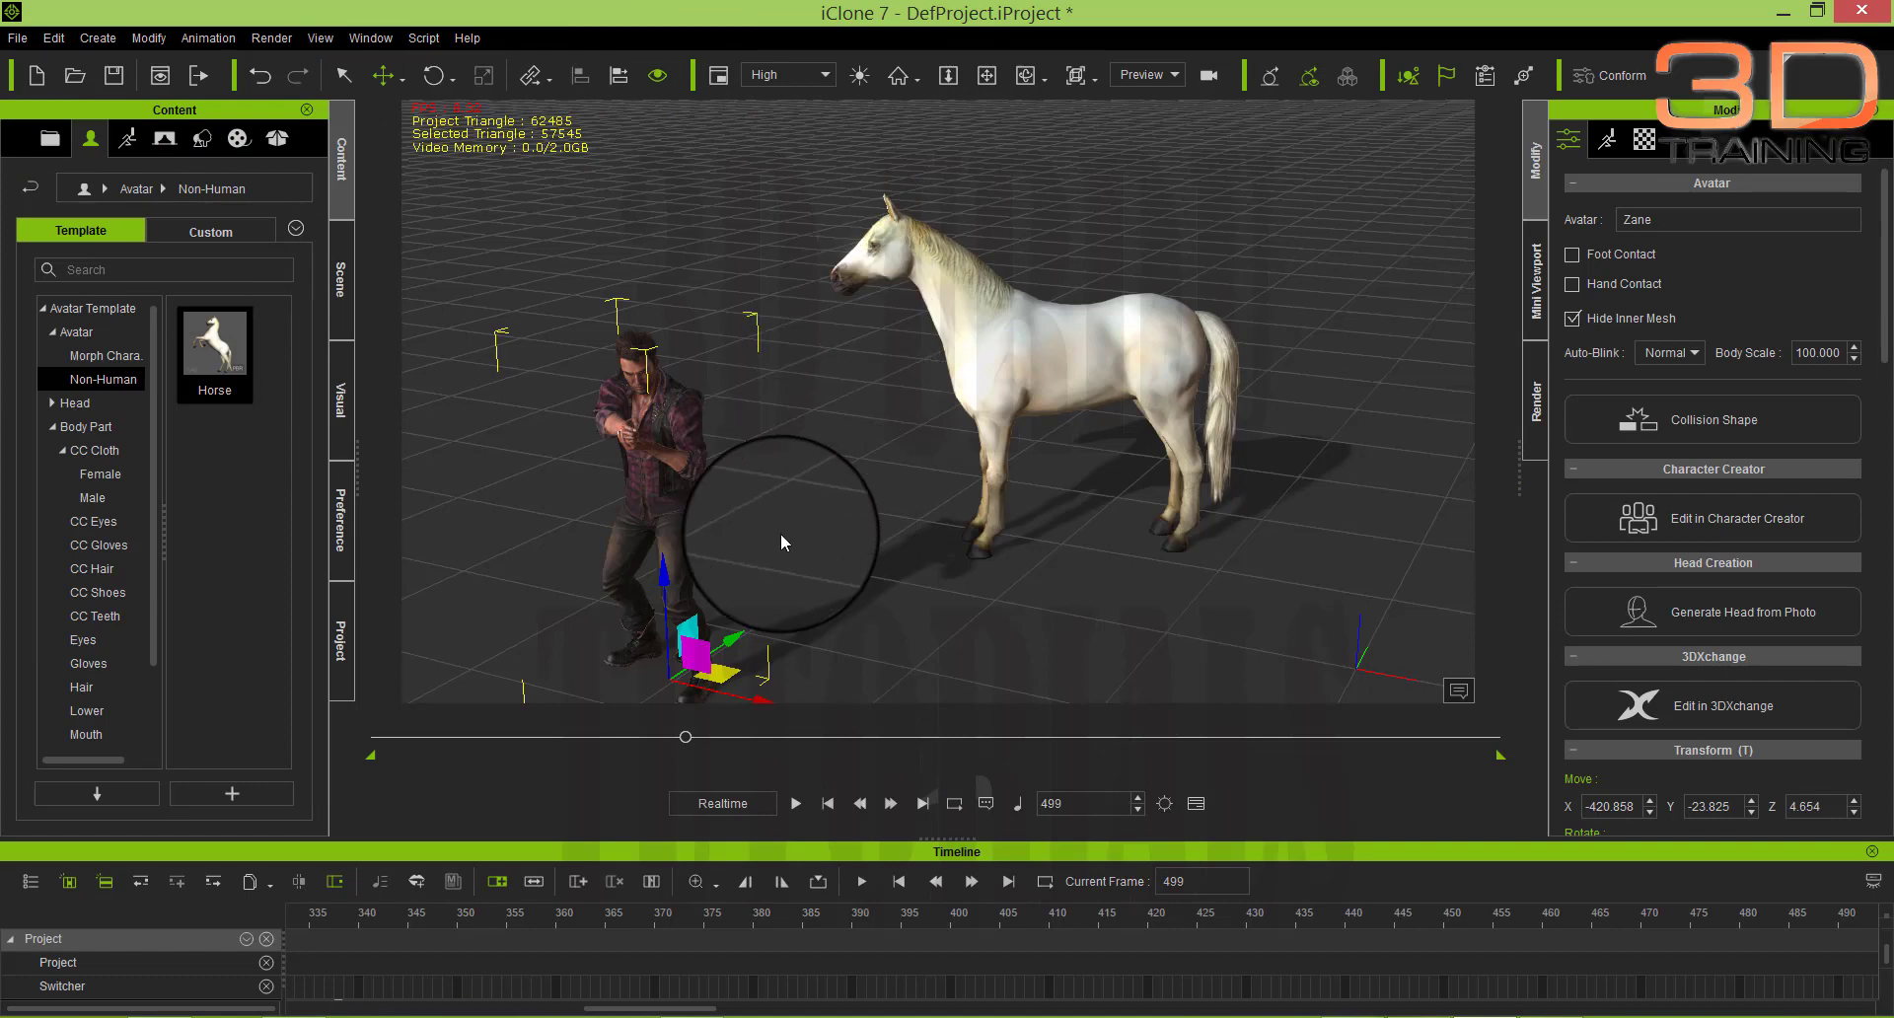
- Deselect the man and rewind the man-and-horse scene to frame 1
left_click(789, 487)
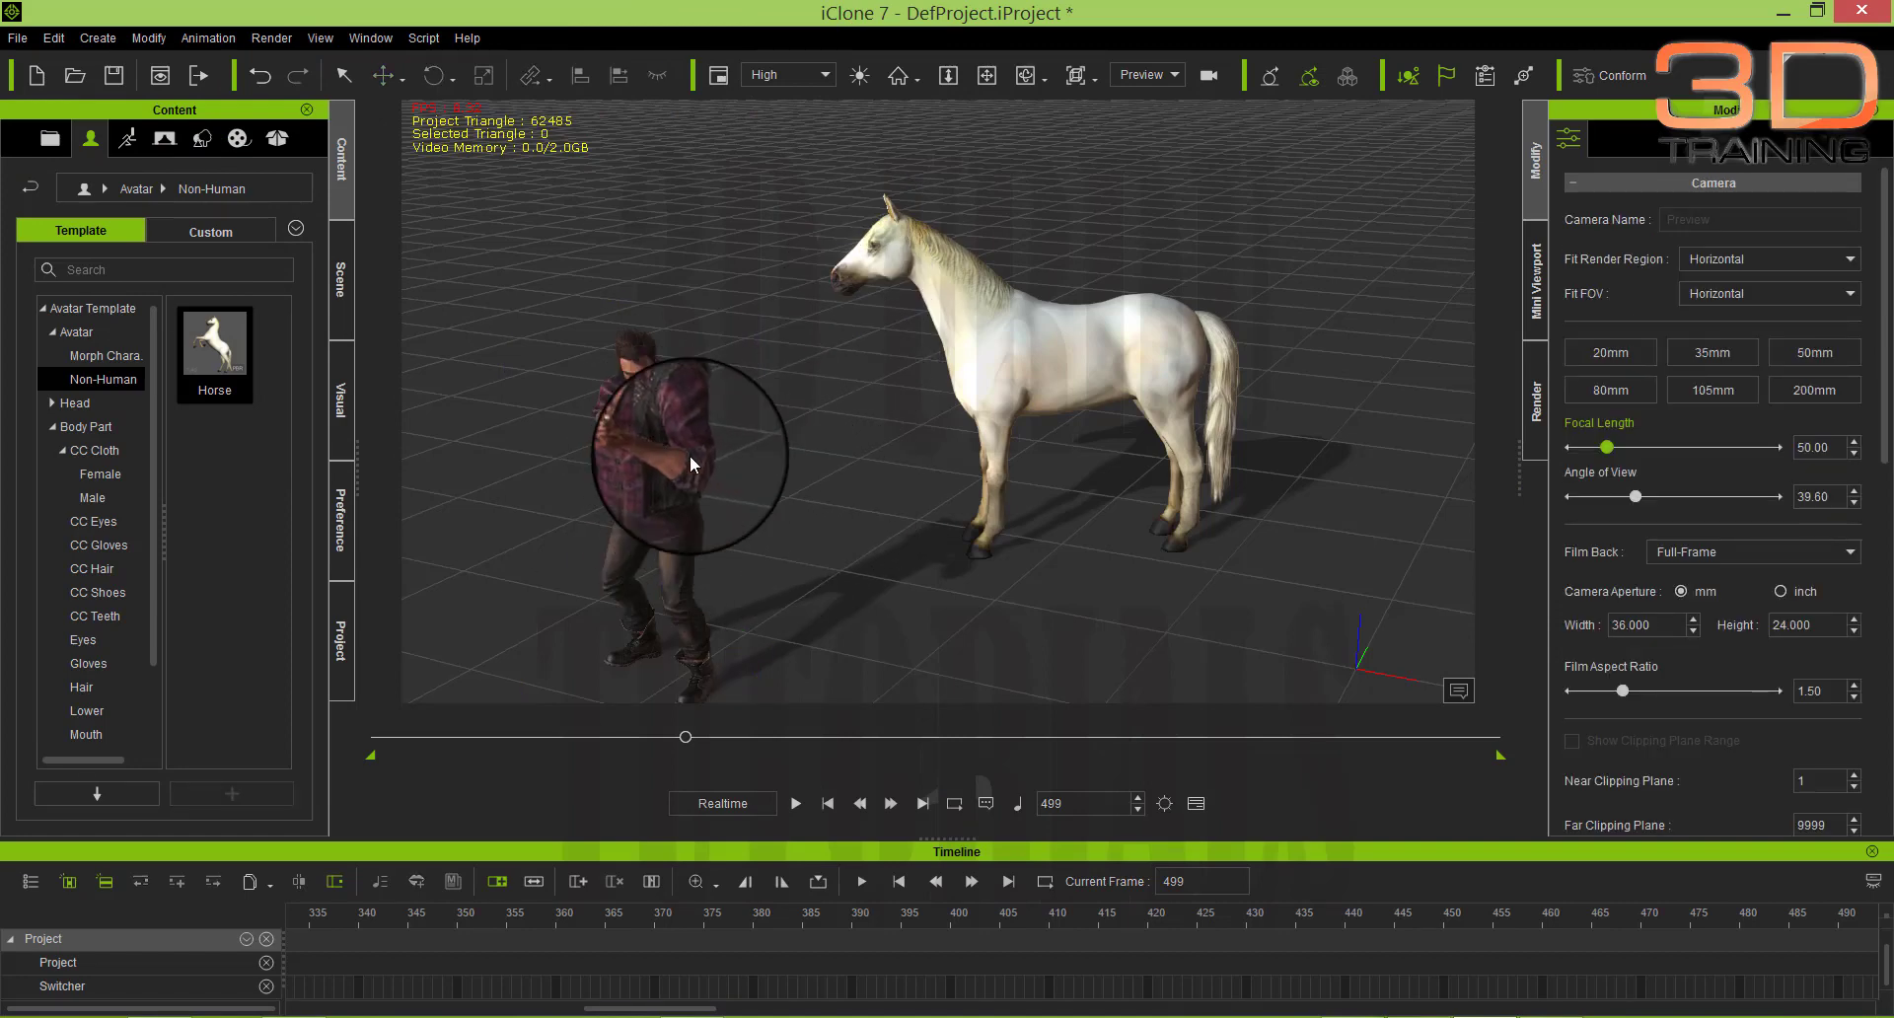
left_click_drag(686, 736, 353, 738)
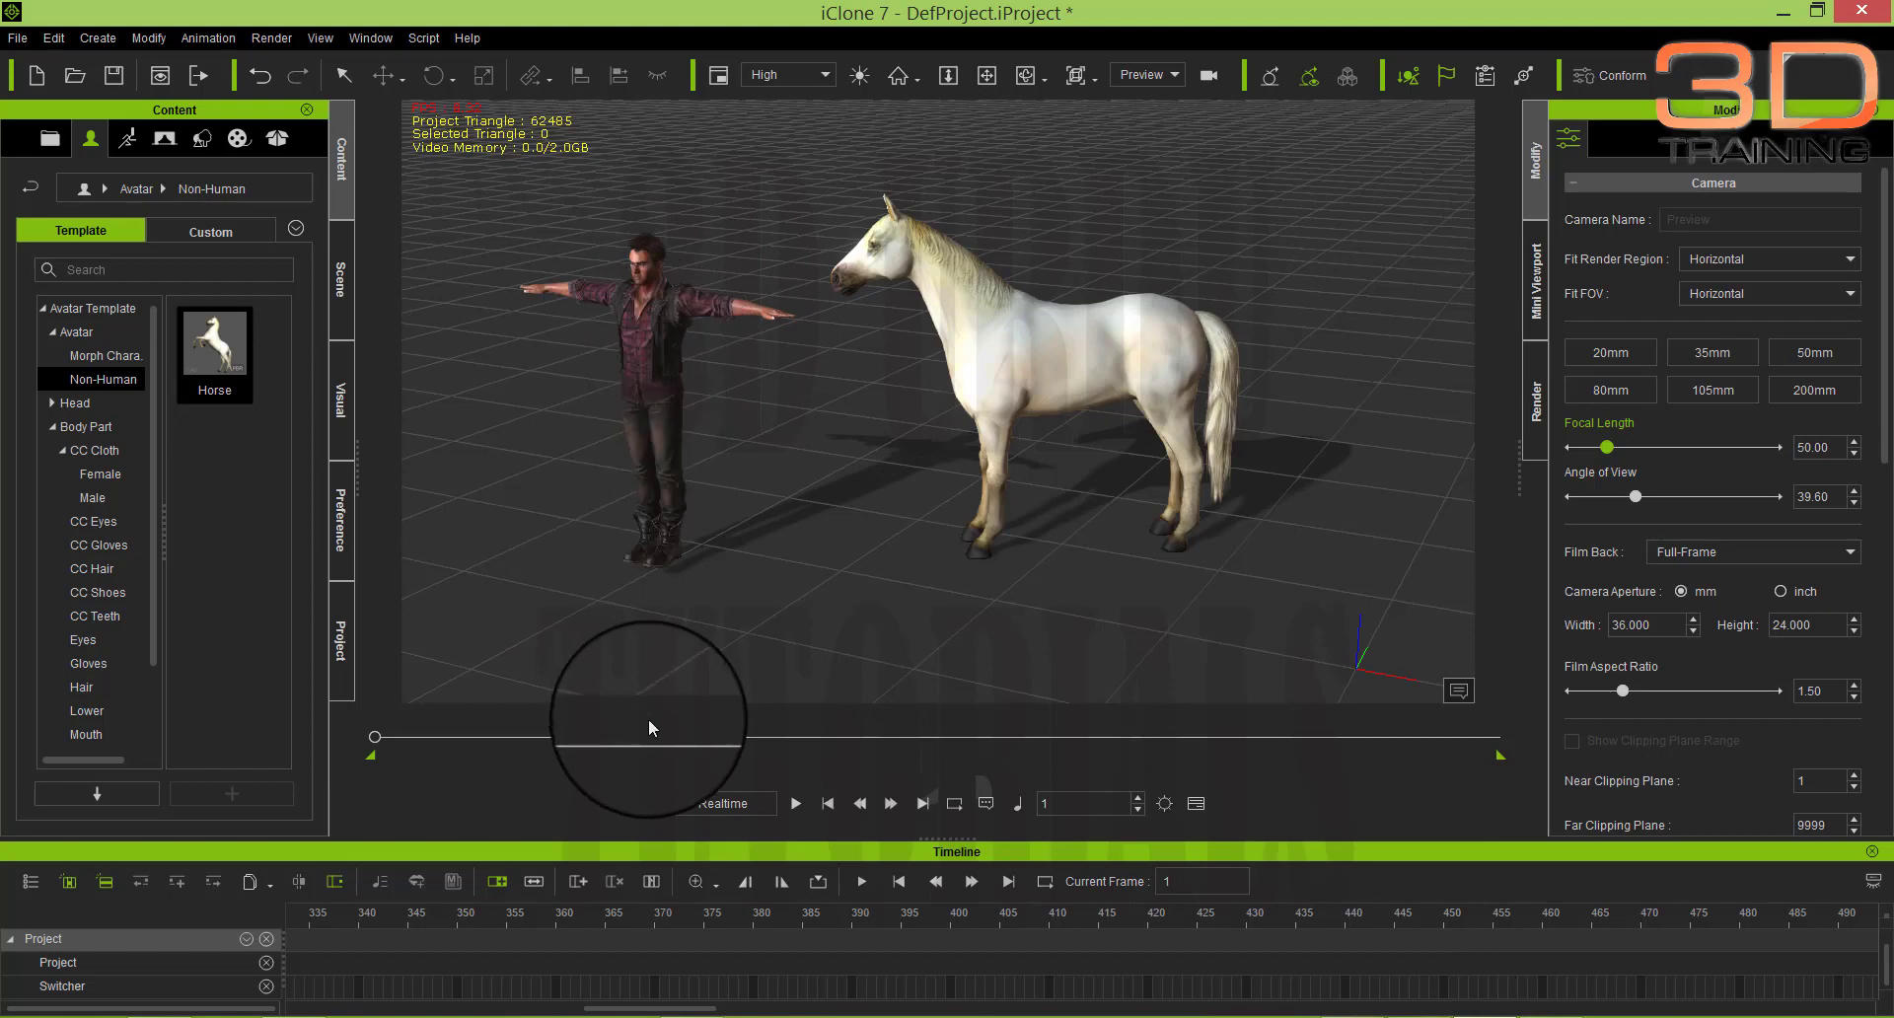
- Play the animation, stop it at frame 424, and select the man
left_click(795, 803)
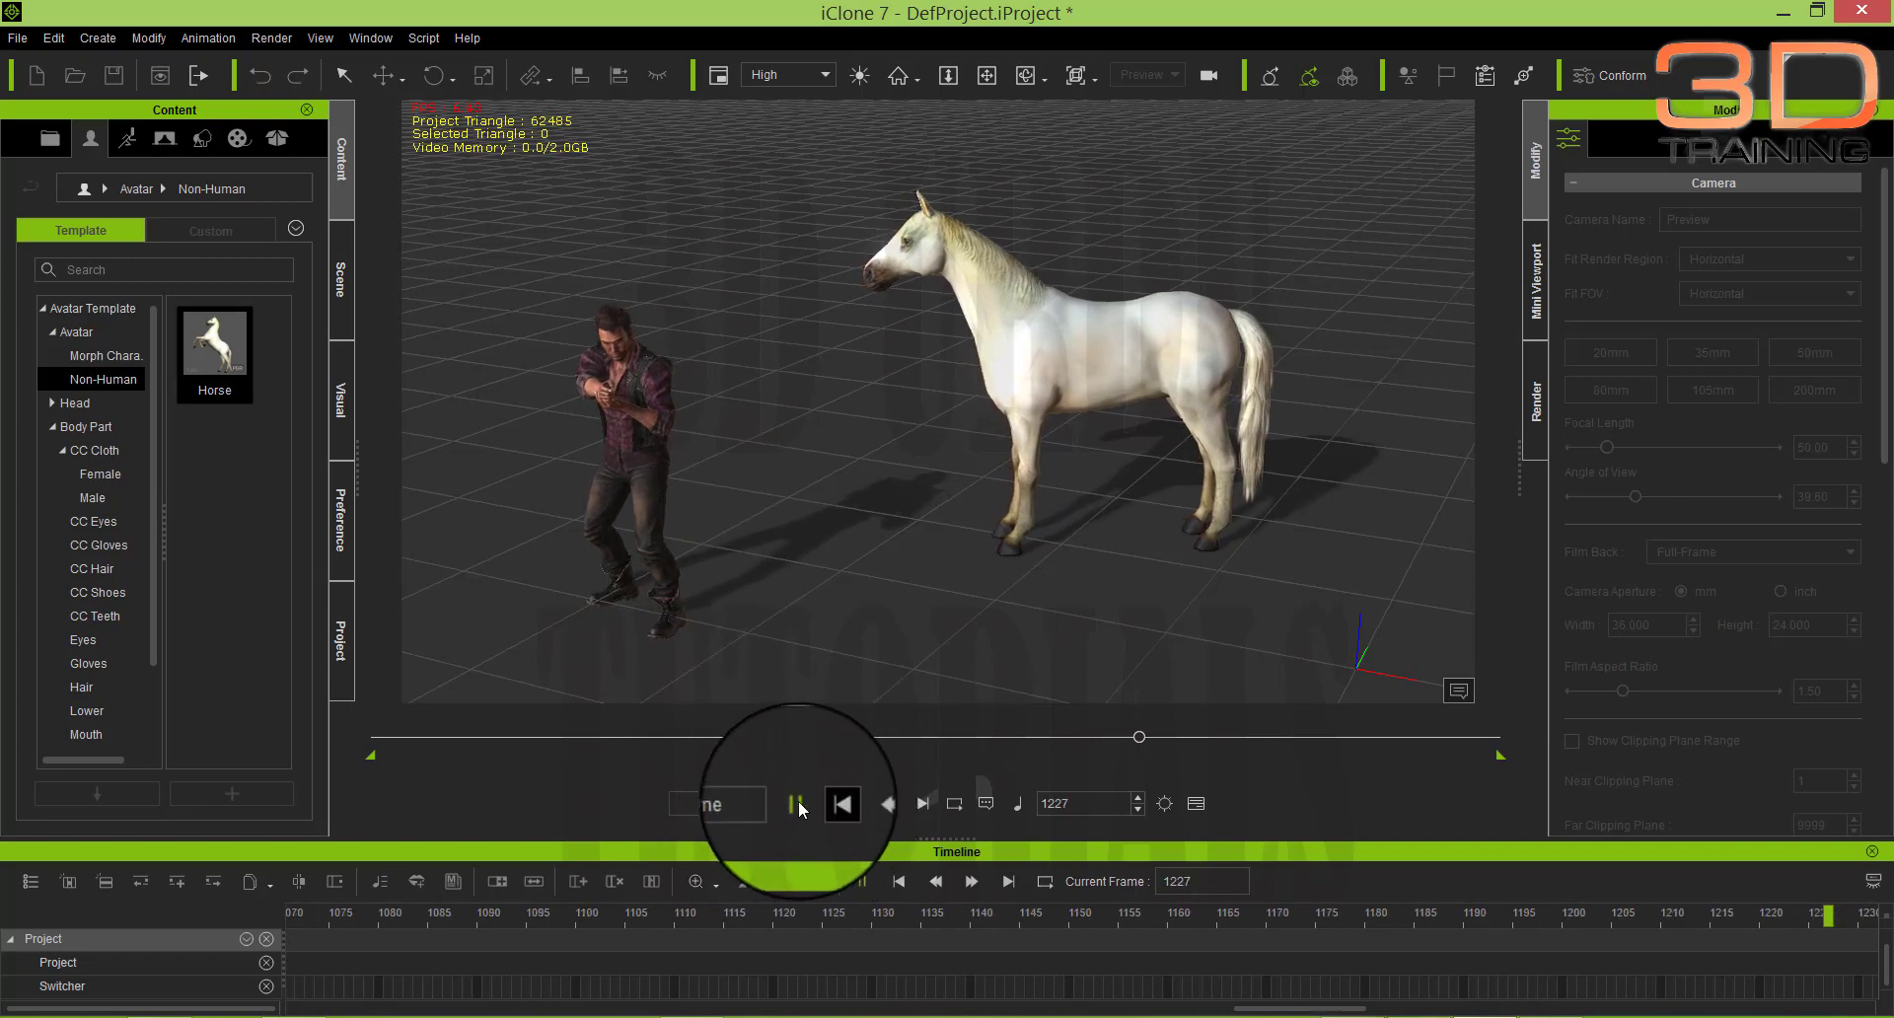
key("space")
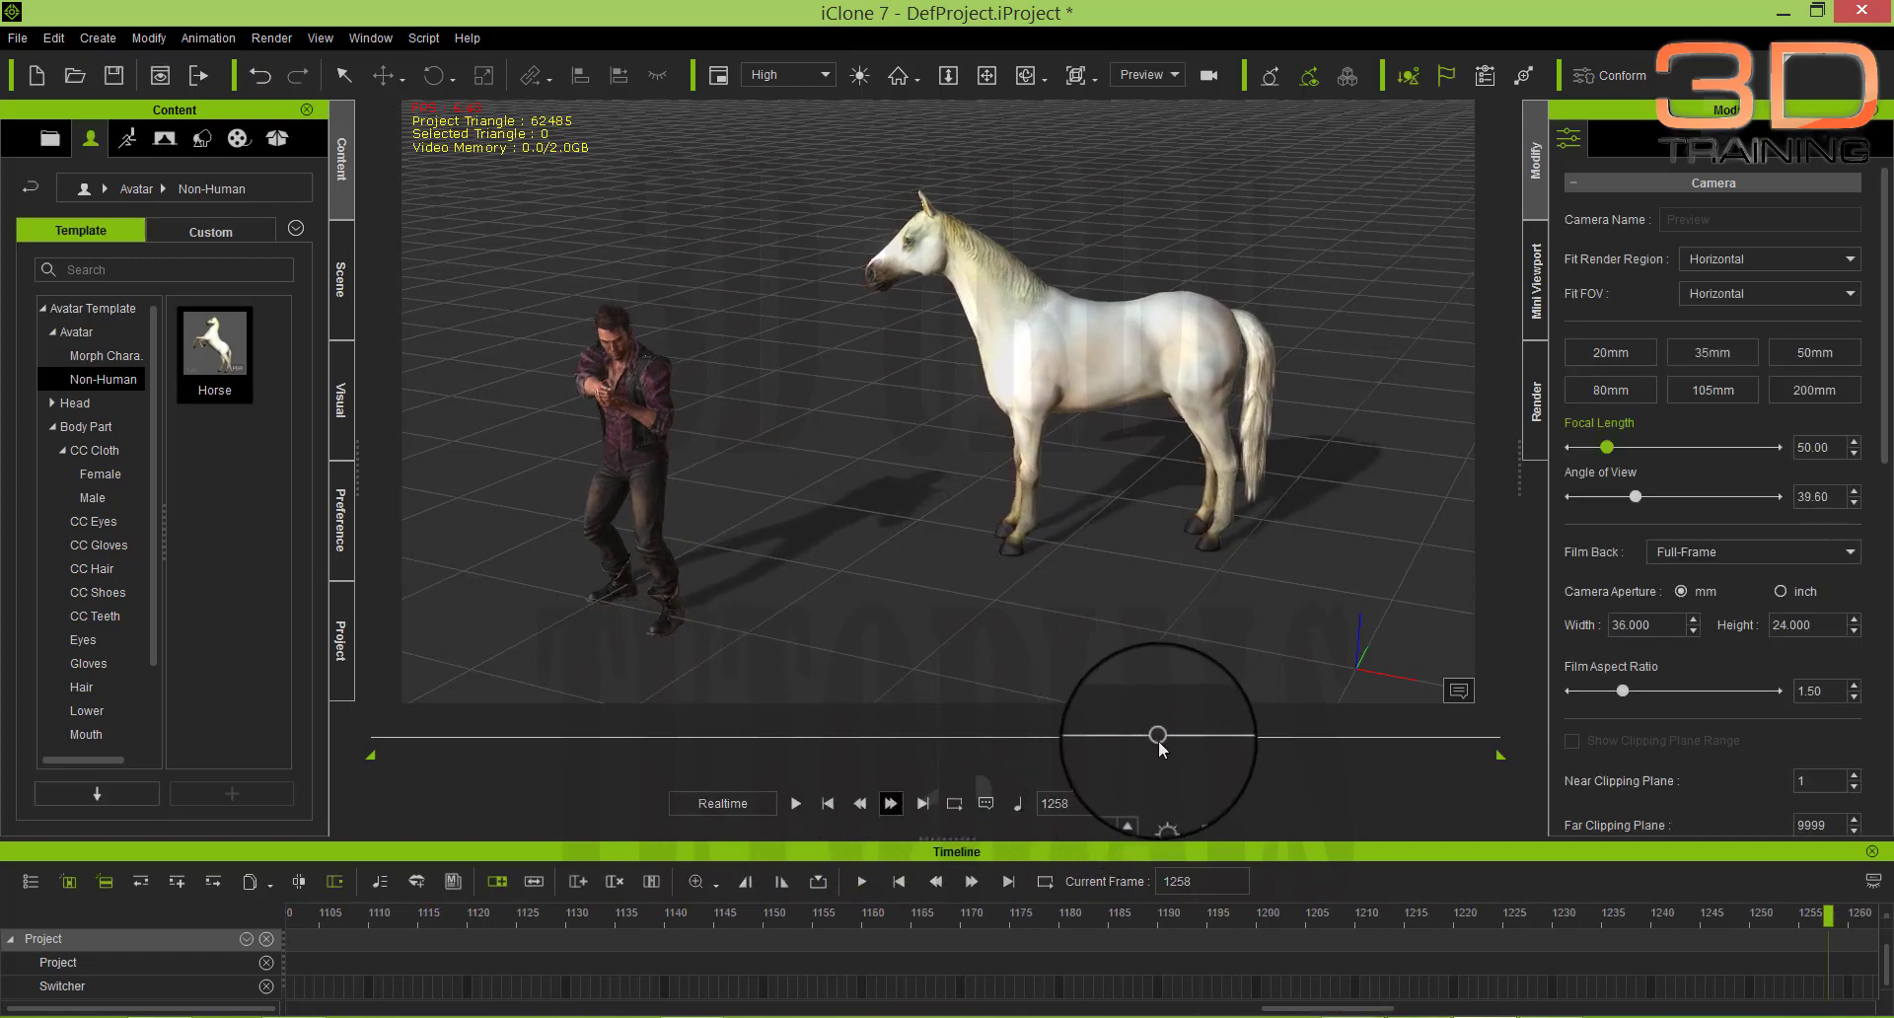
left_click_drag(1159, 738, 619, 738)
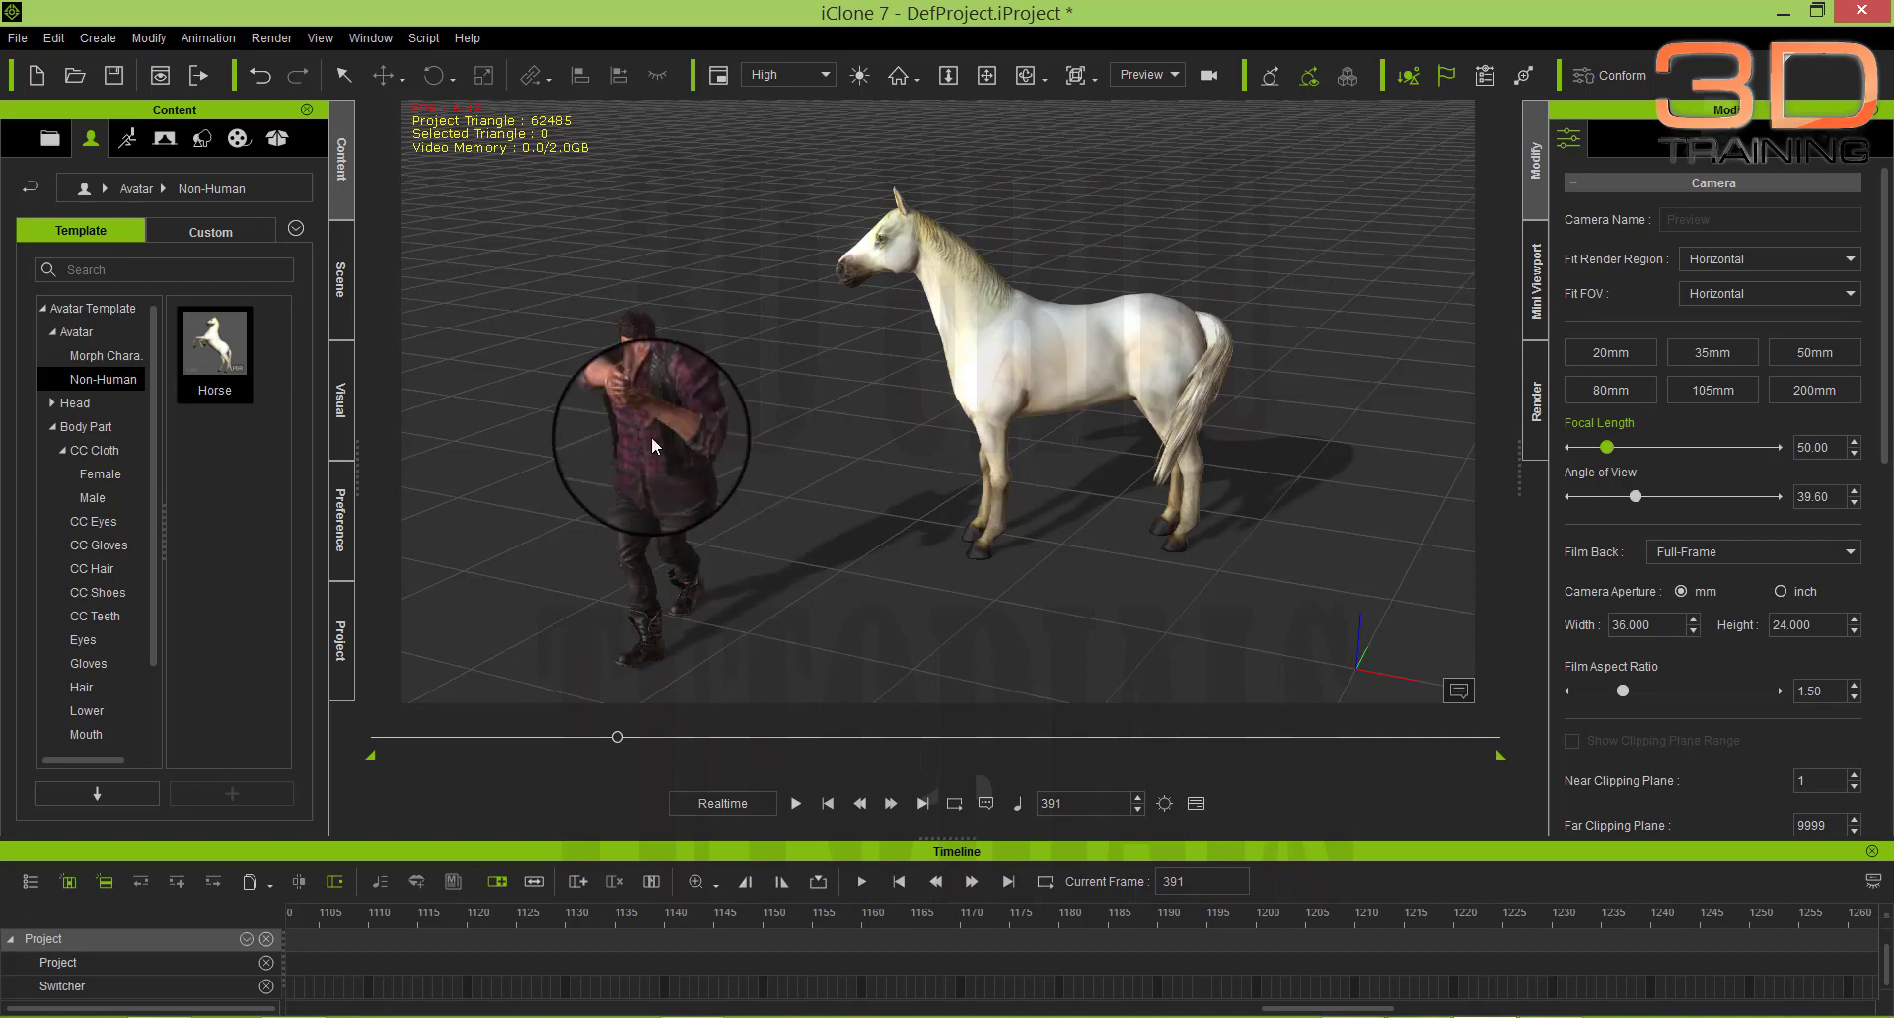
left_click_drag(635, 733, 641, 733)
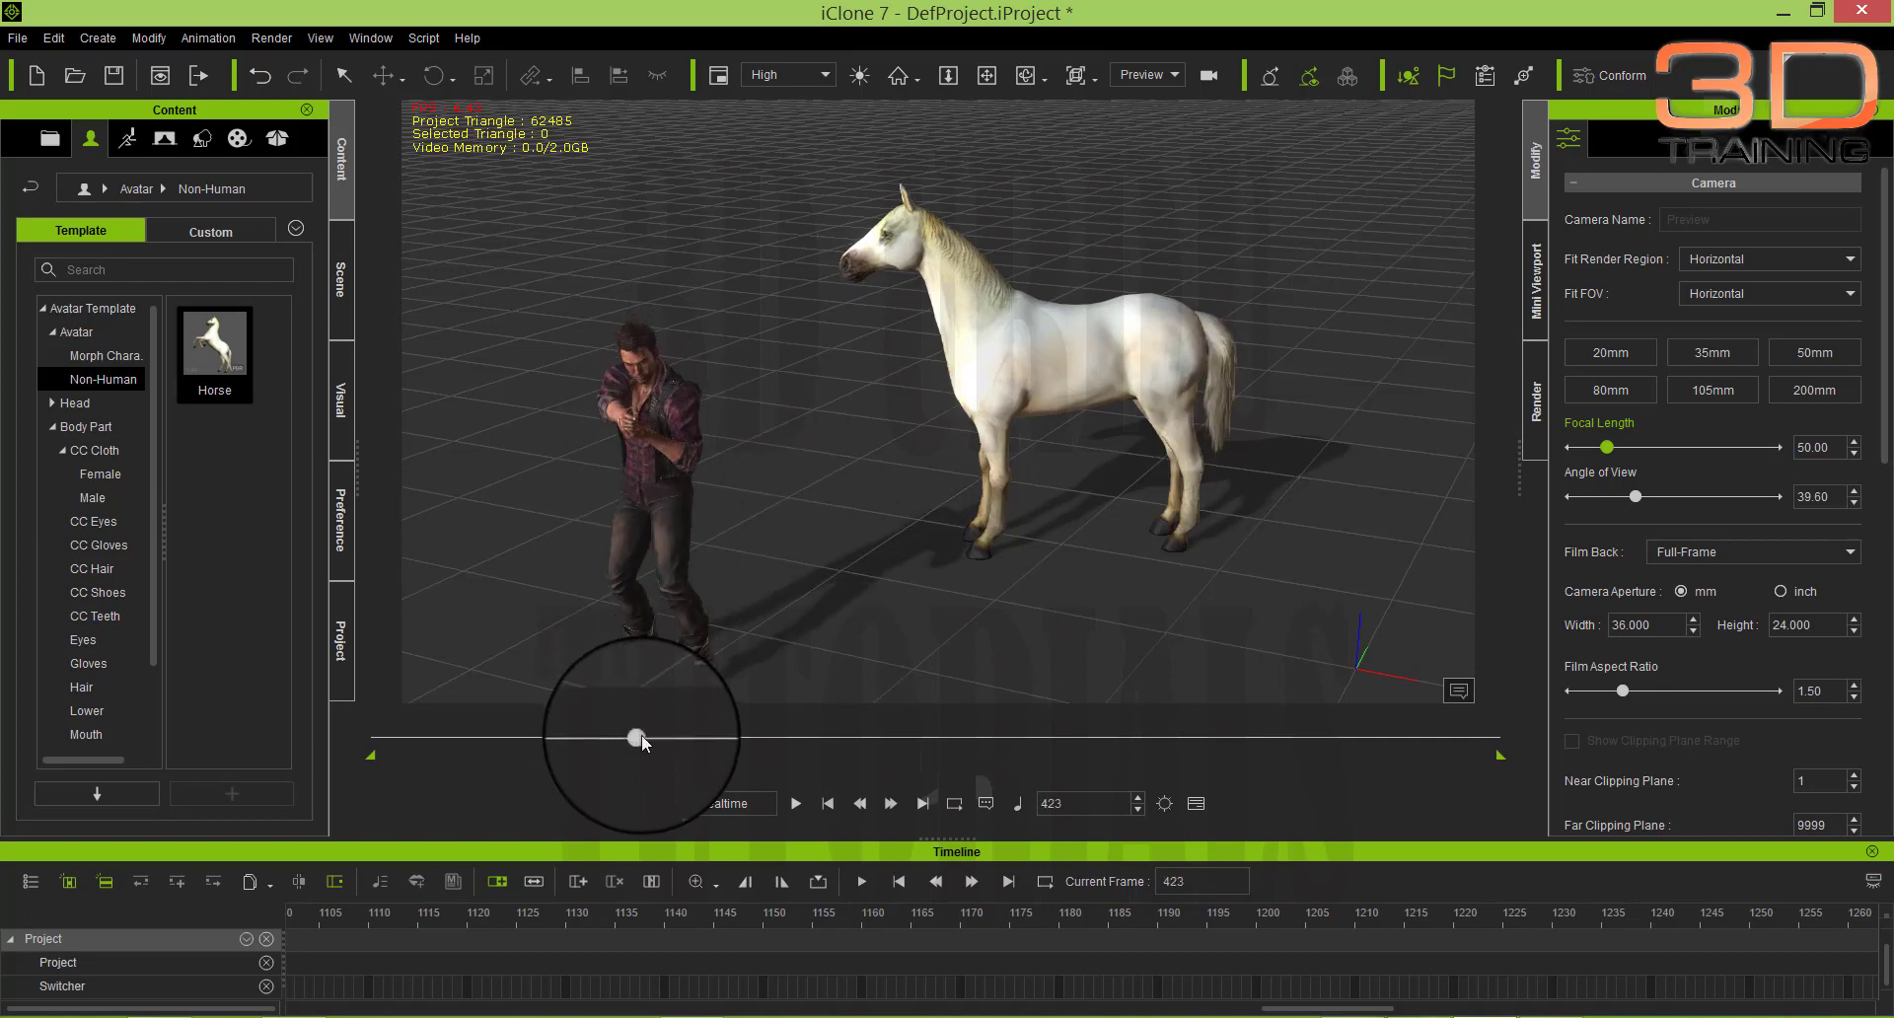
left_click(666, 440)
- Have the man perform the Hold_Gun_Fast_Forward motion, then stop playback
right_click(668, 441)
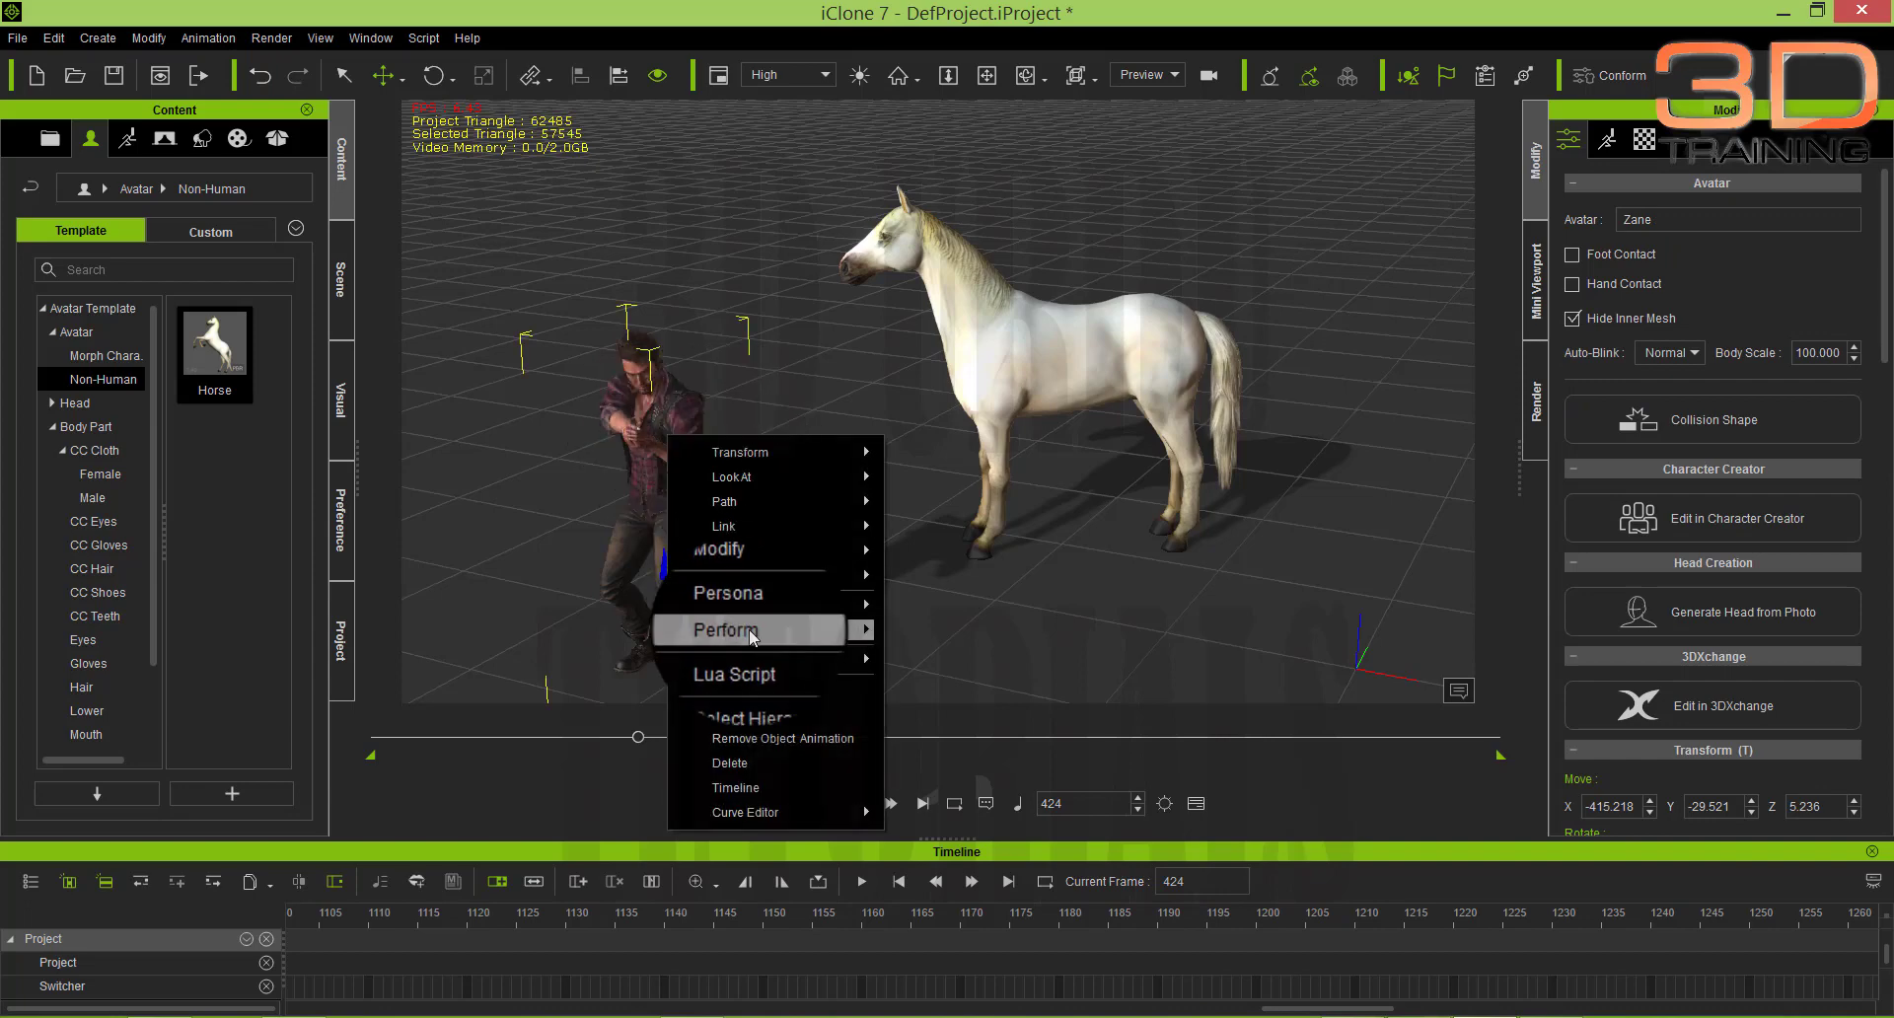
mouse_move(769, 629)
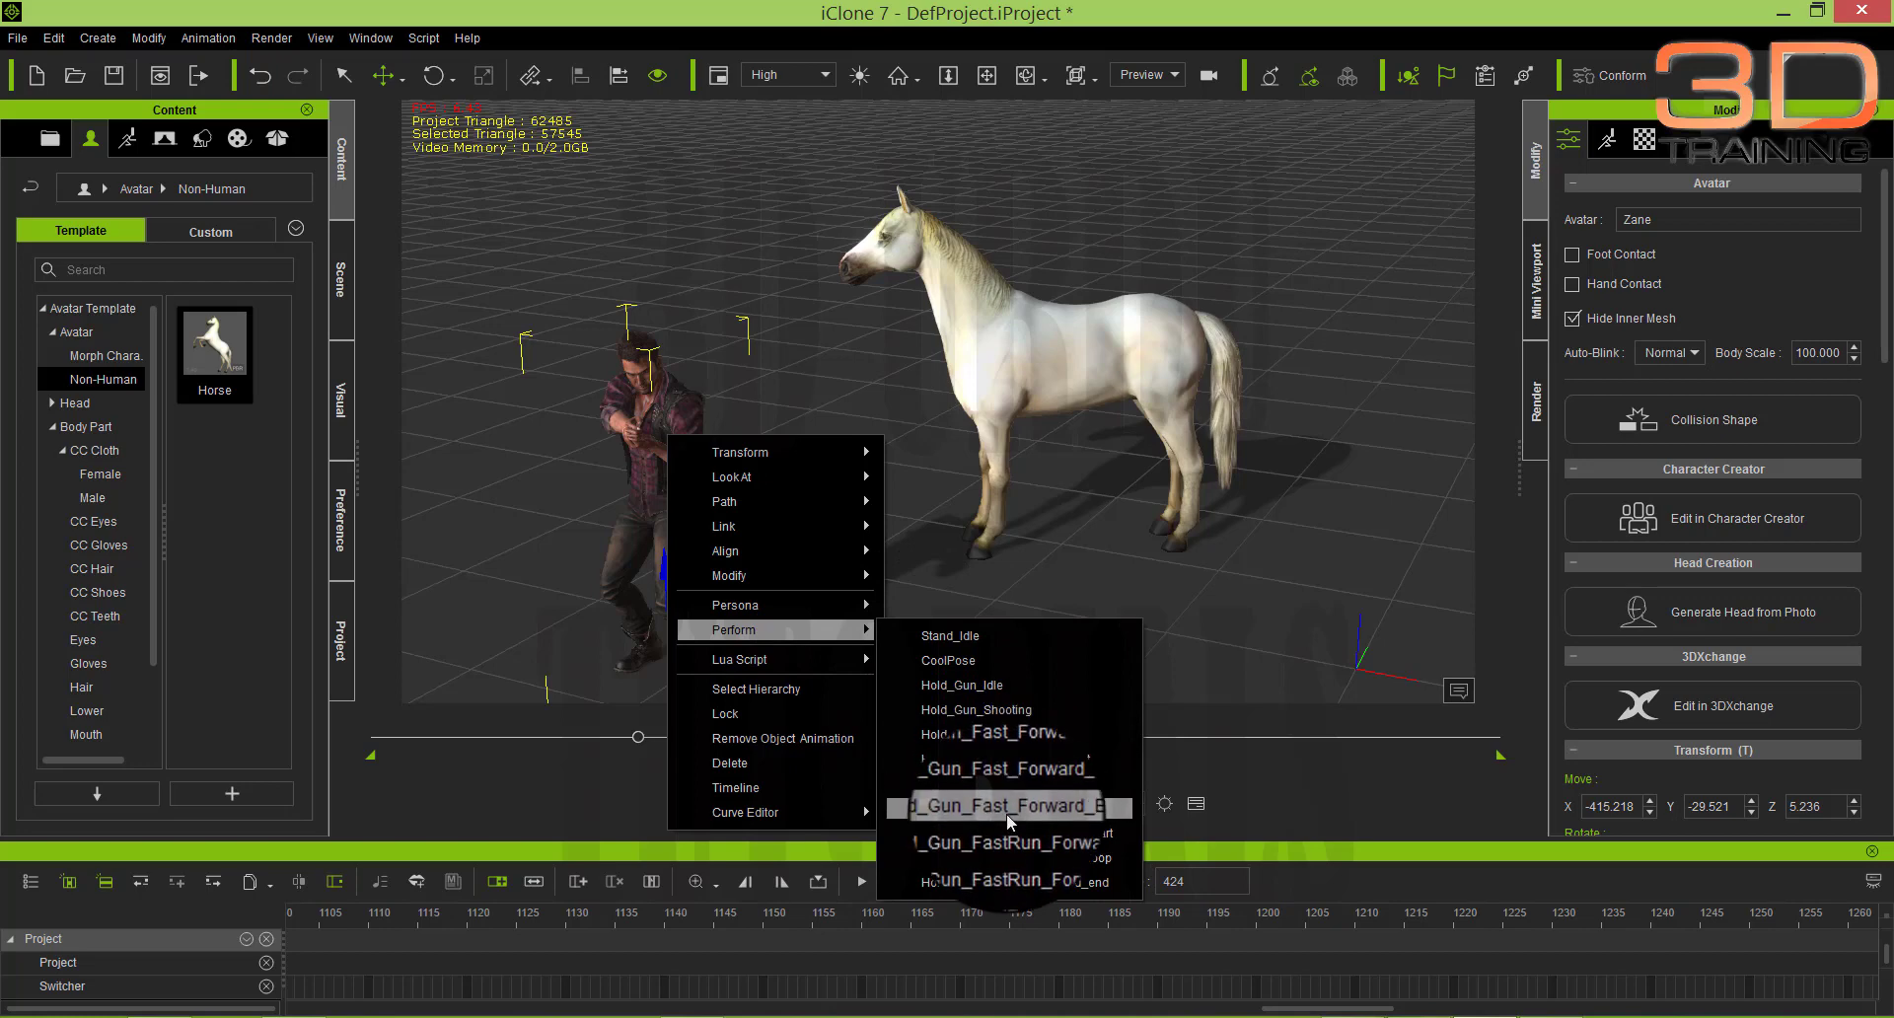
left_click(1027, 753)
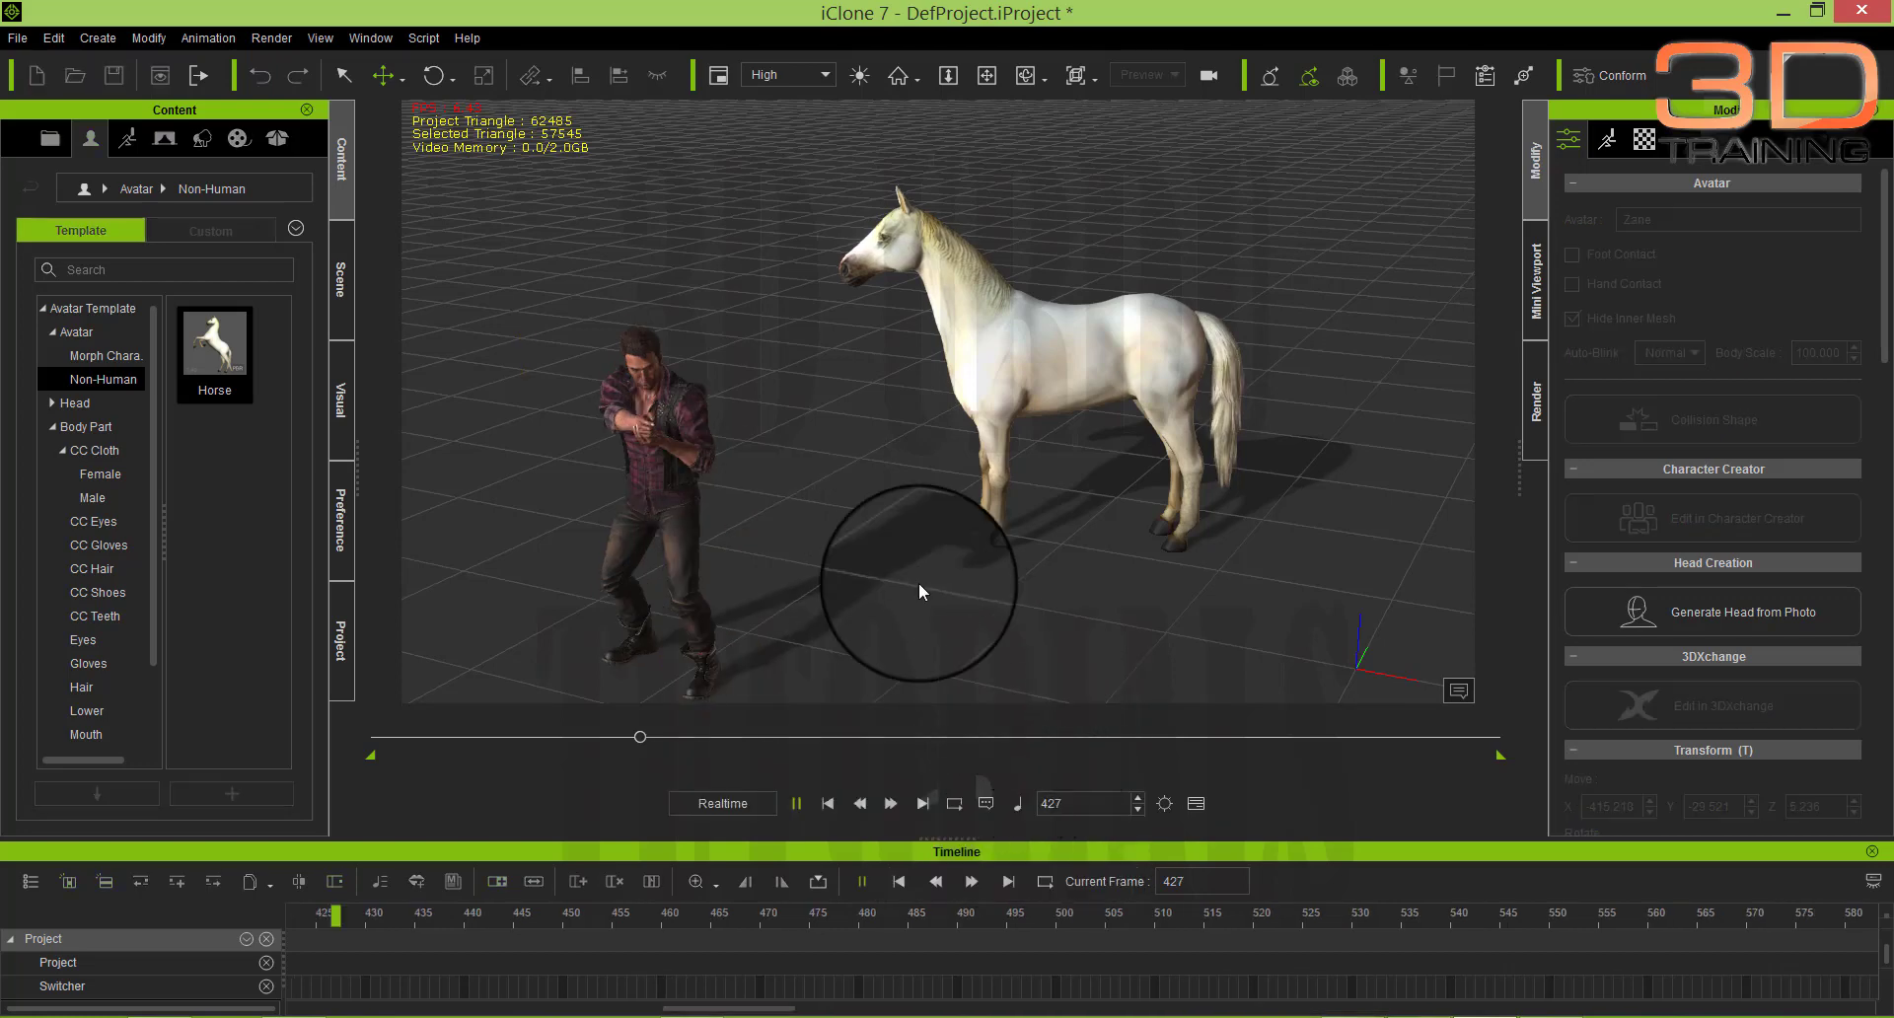
key("space")
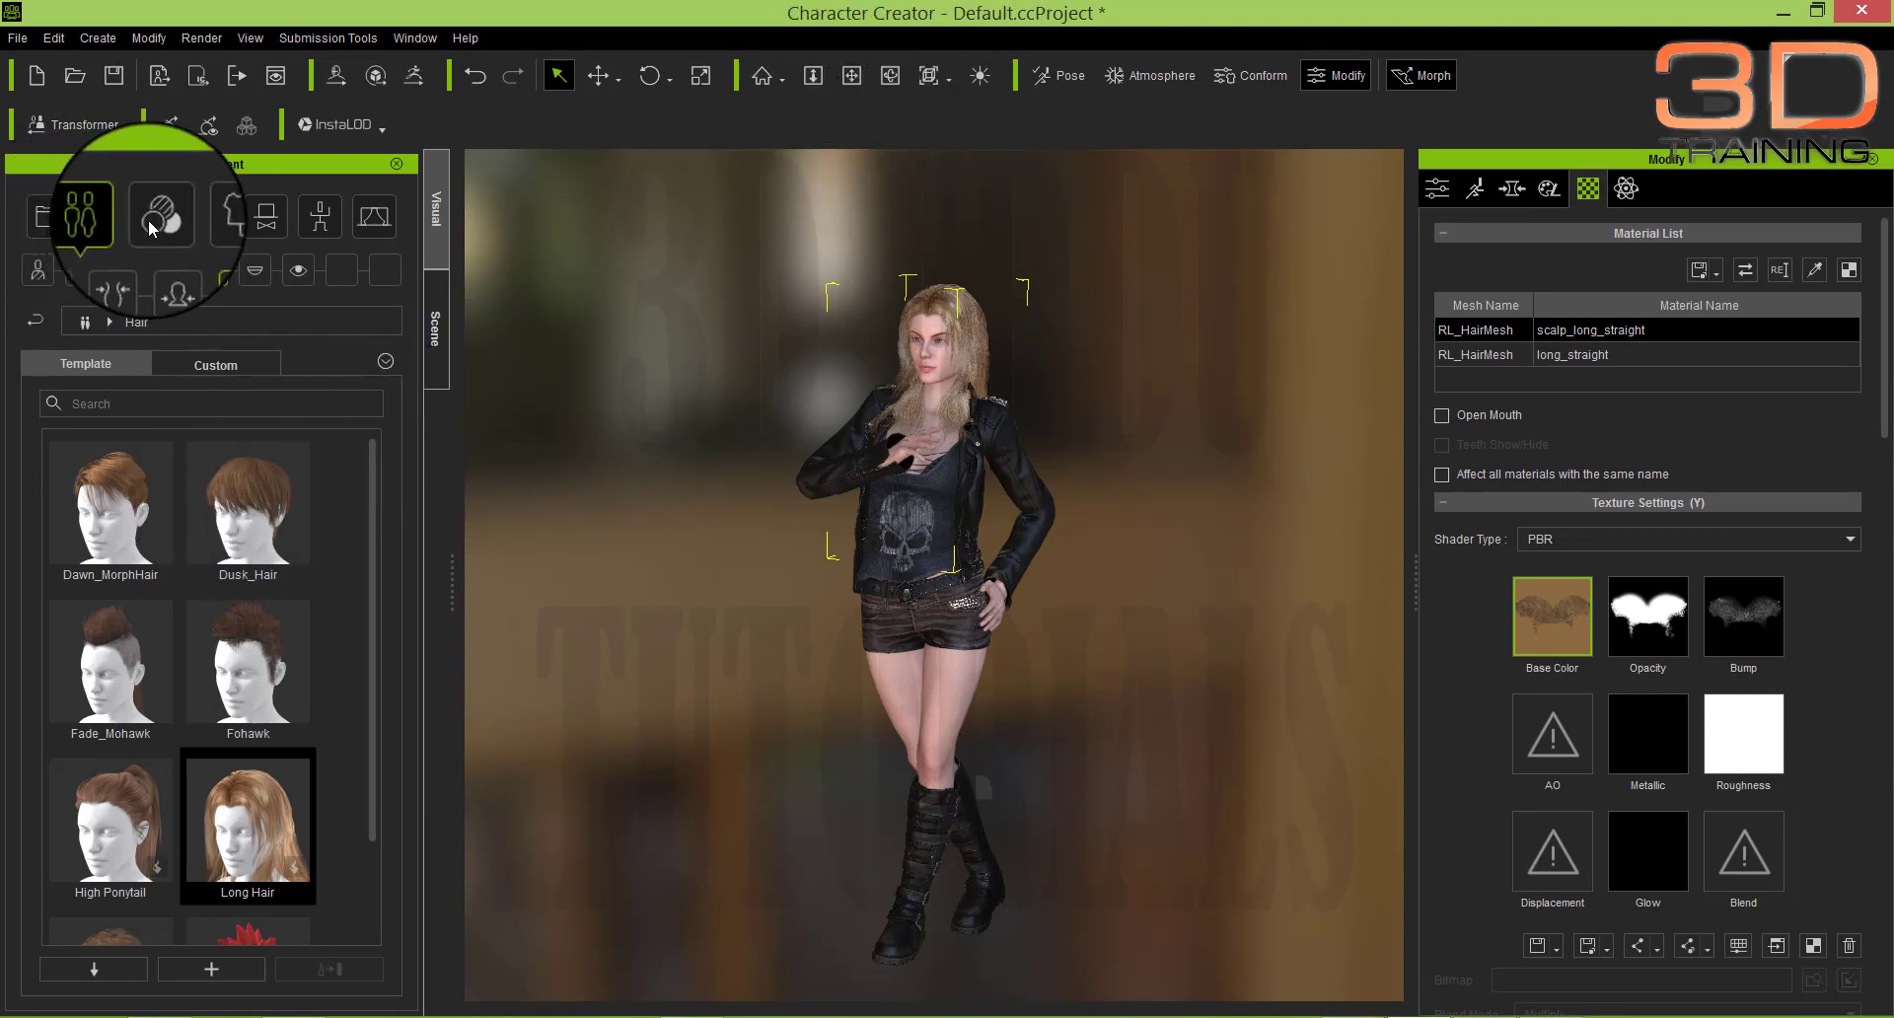
- Dress the character in the white Dress_A from the Cloth > Full-body library
left_click(211, 225)
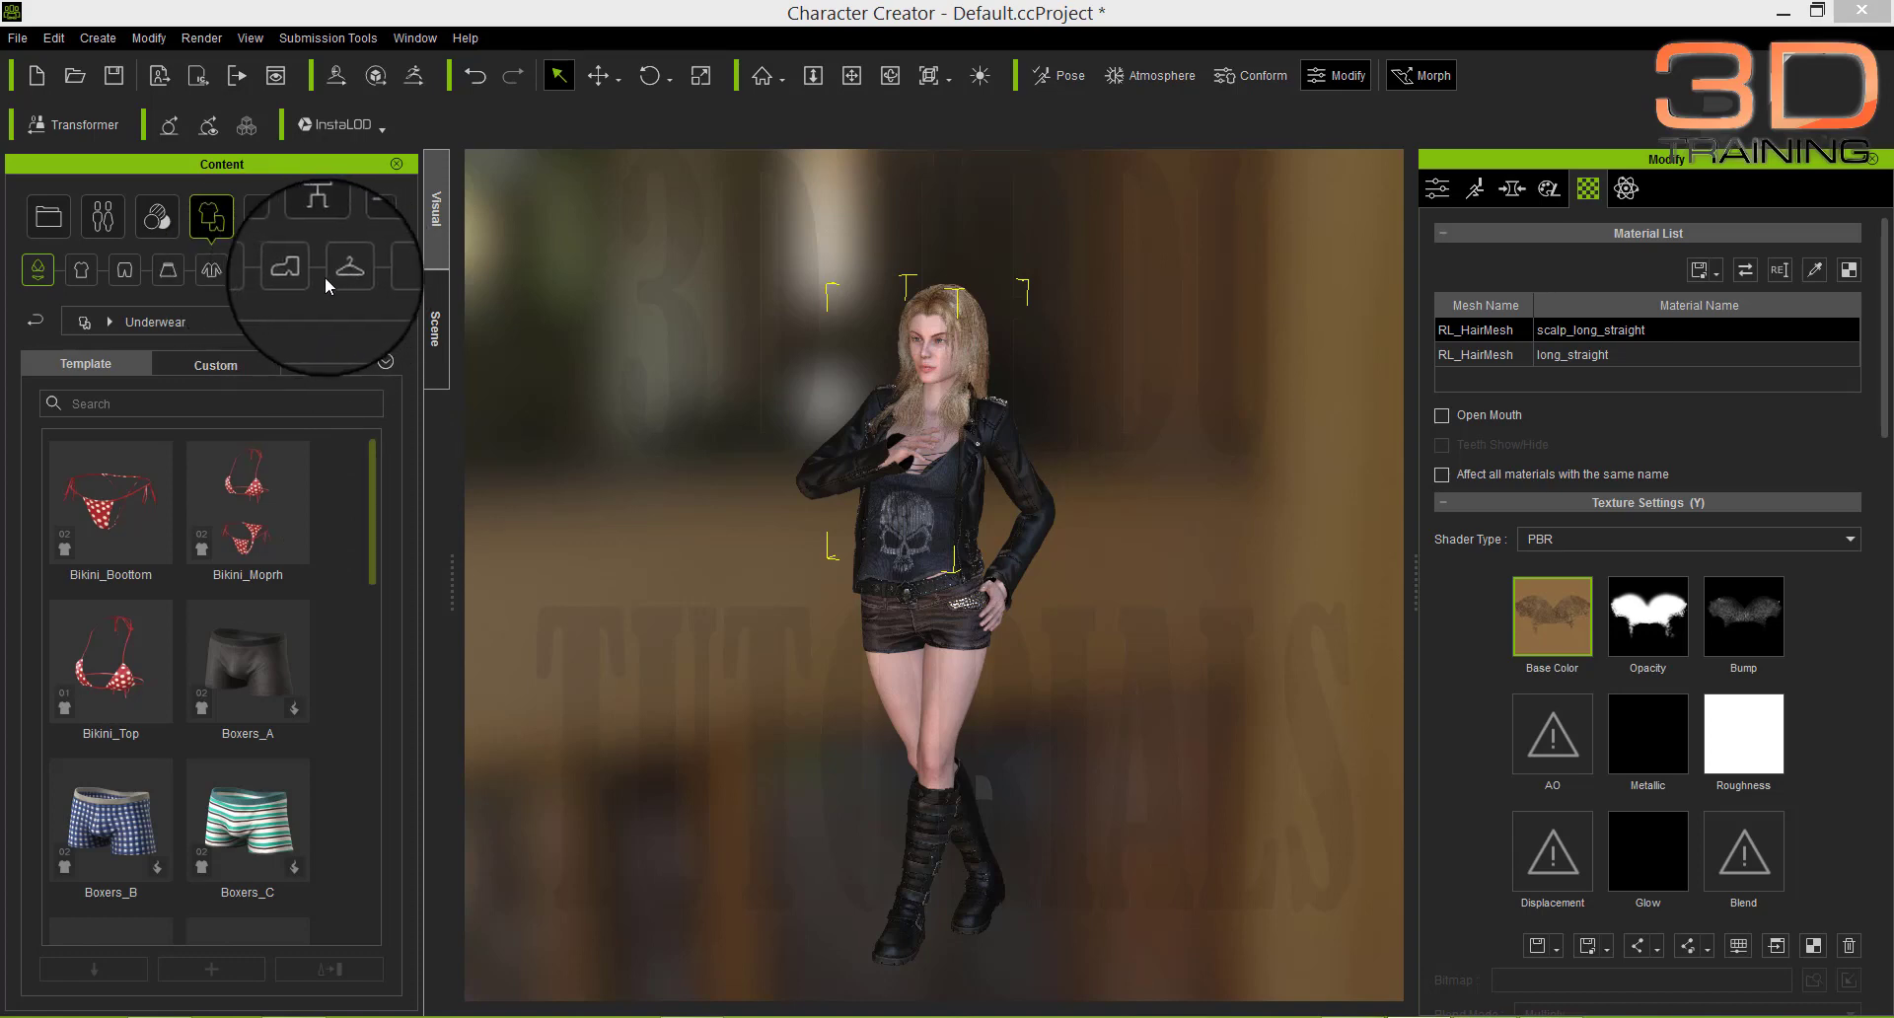
left_click(254, 268)
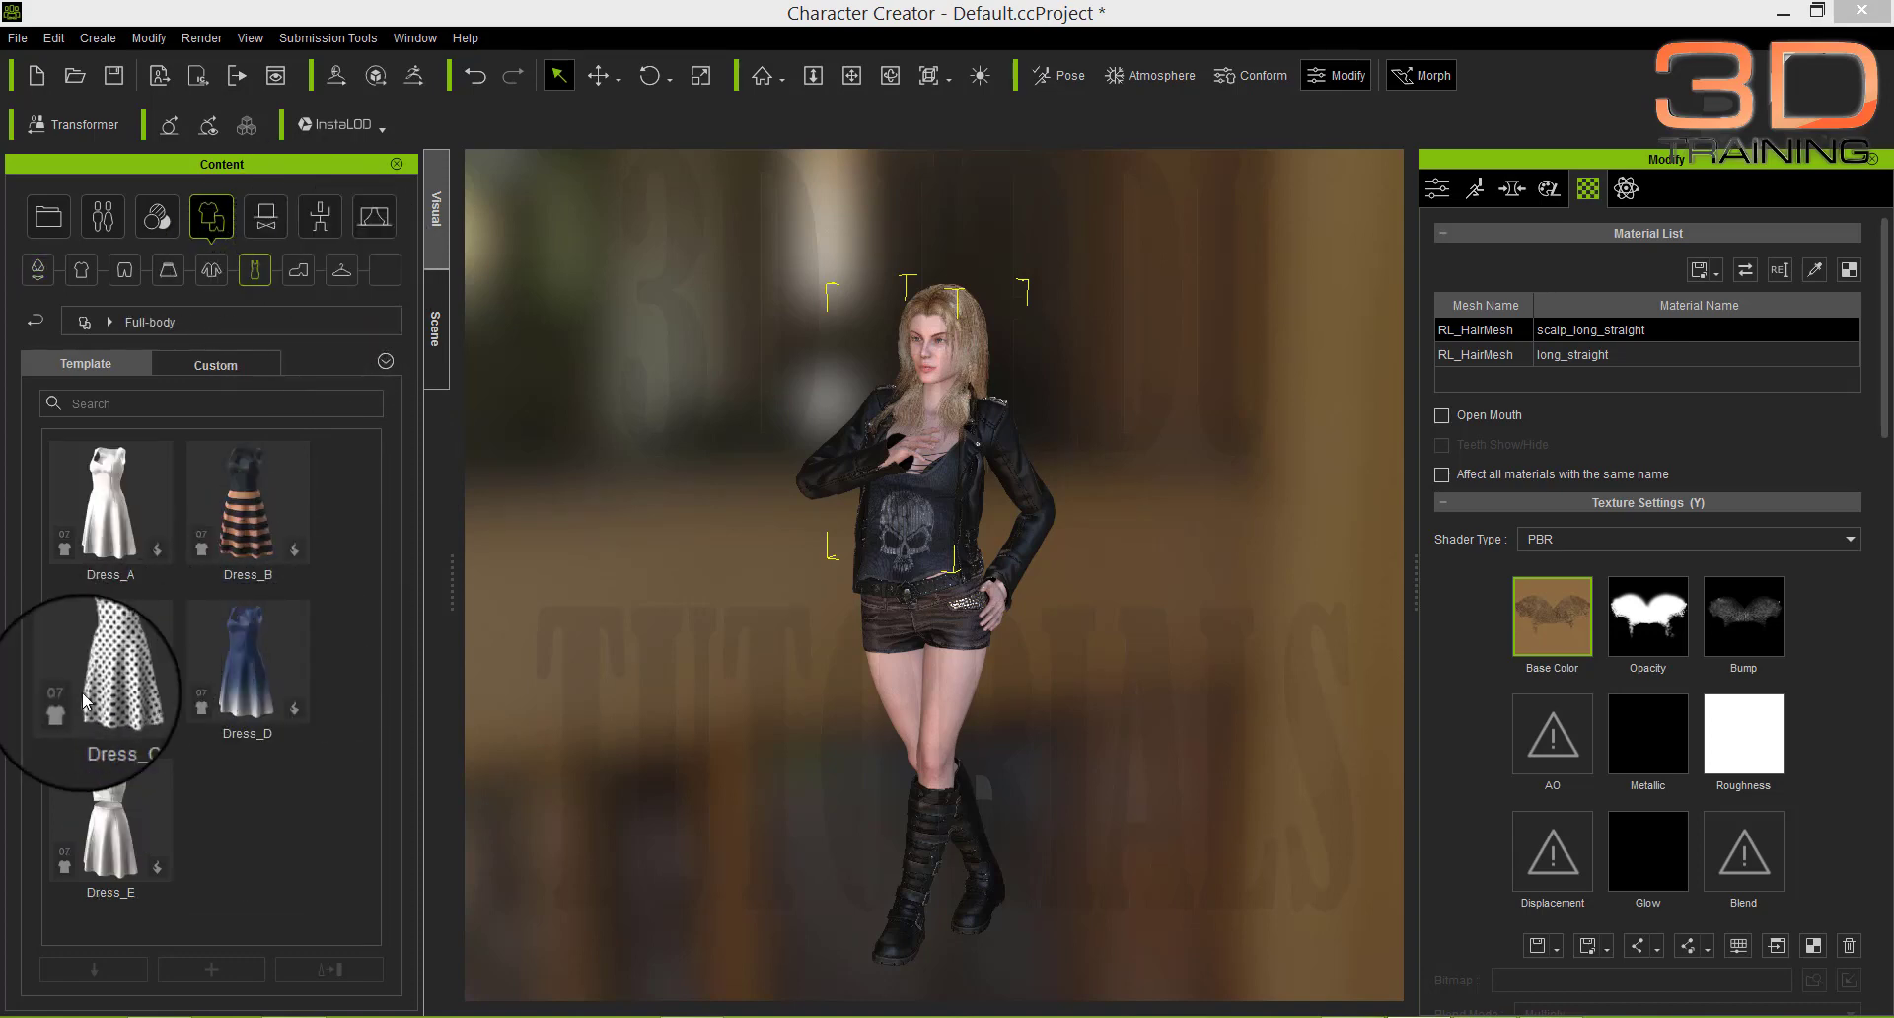
left_click(115, 723)
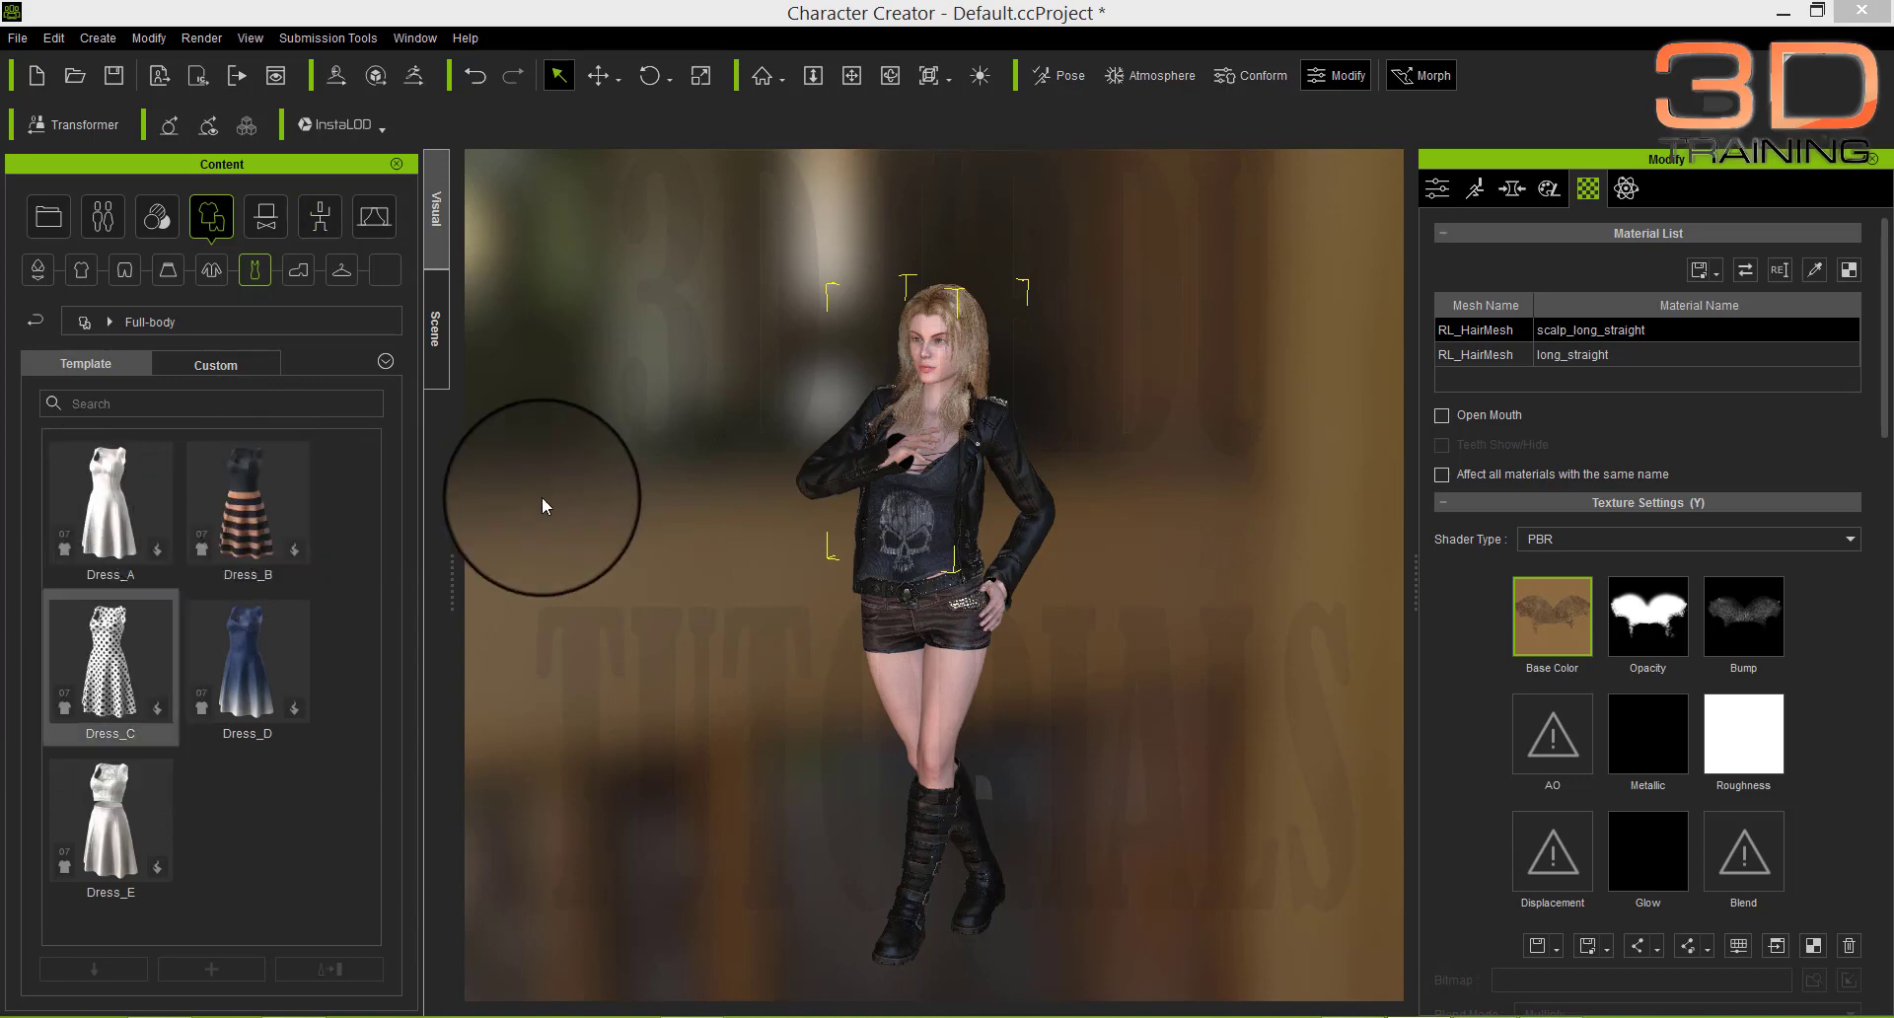
mouse_move(110, 503)
left_mouse_down()
mouse_move(907, 506)
mouse_move(970, 609)
mouse_move(928, 554)
left_mouse_up()
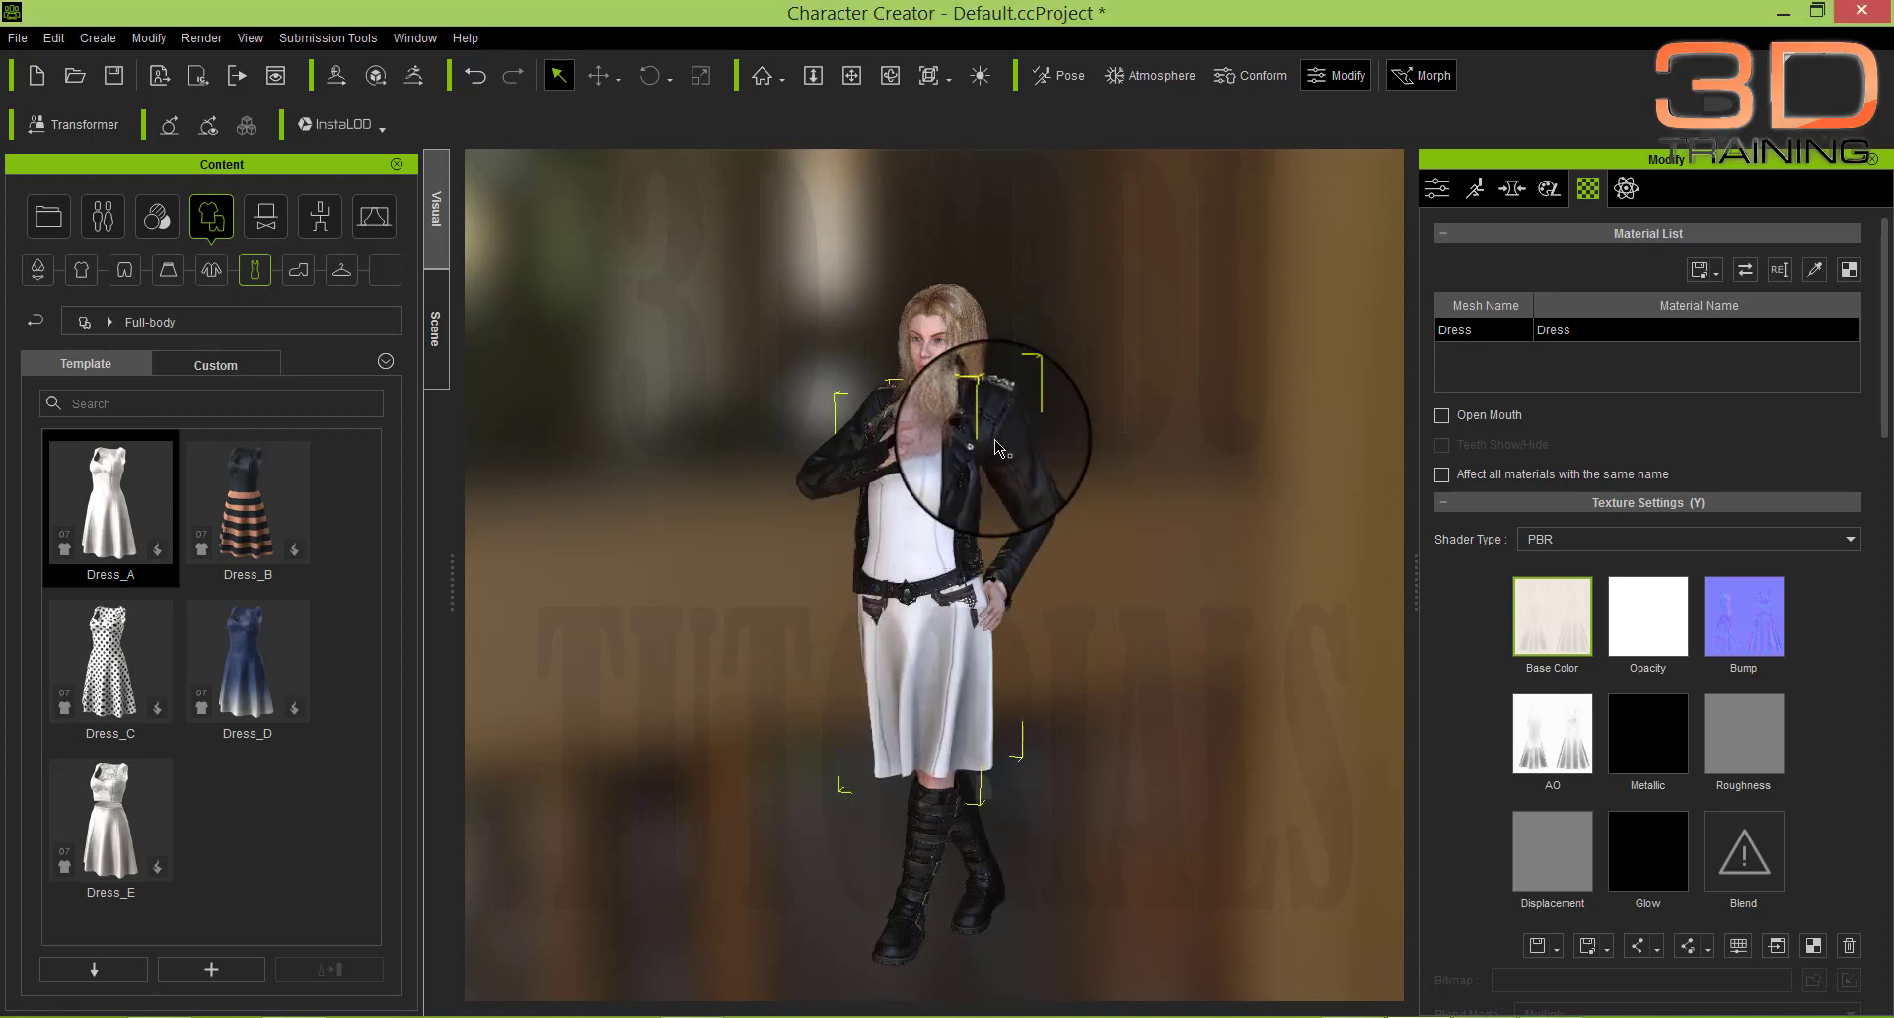
- Remove the leather jacket, Punk_Belt and Low-rise Shorts from the character
left_click(1009, 468)
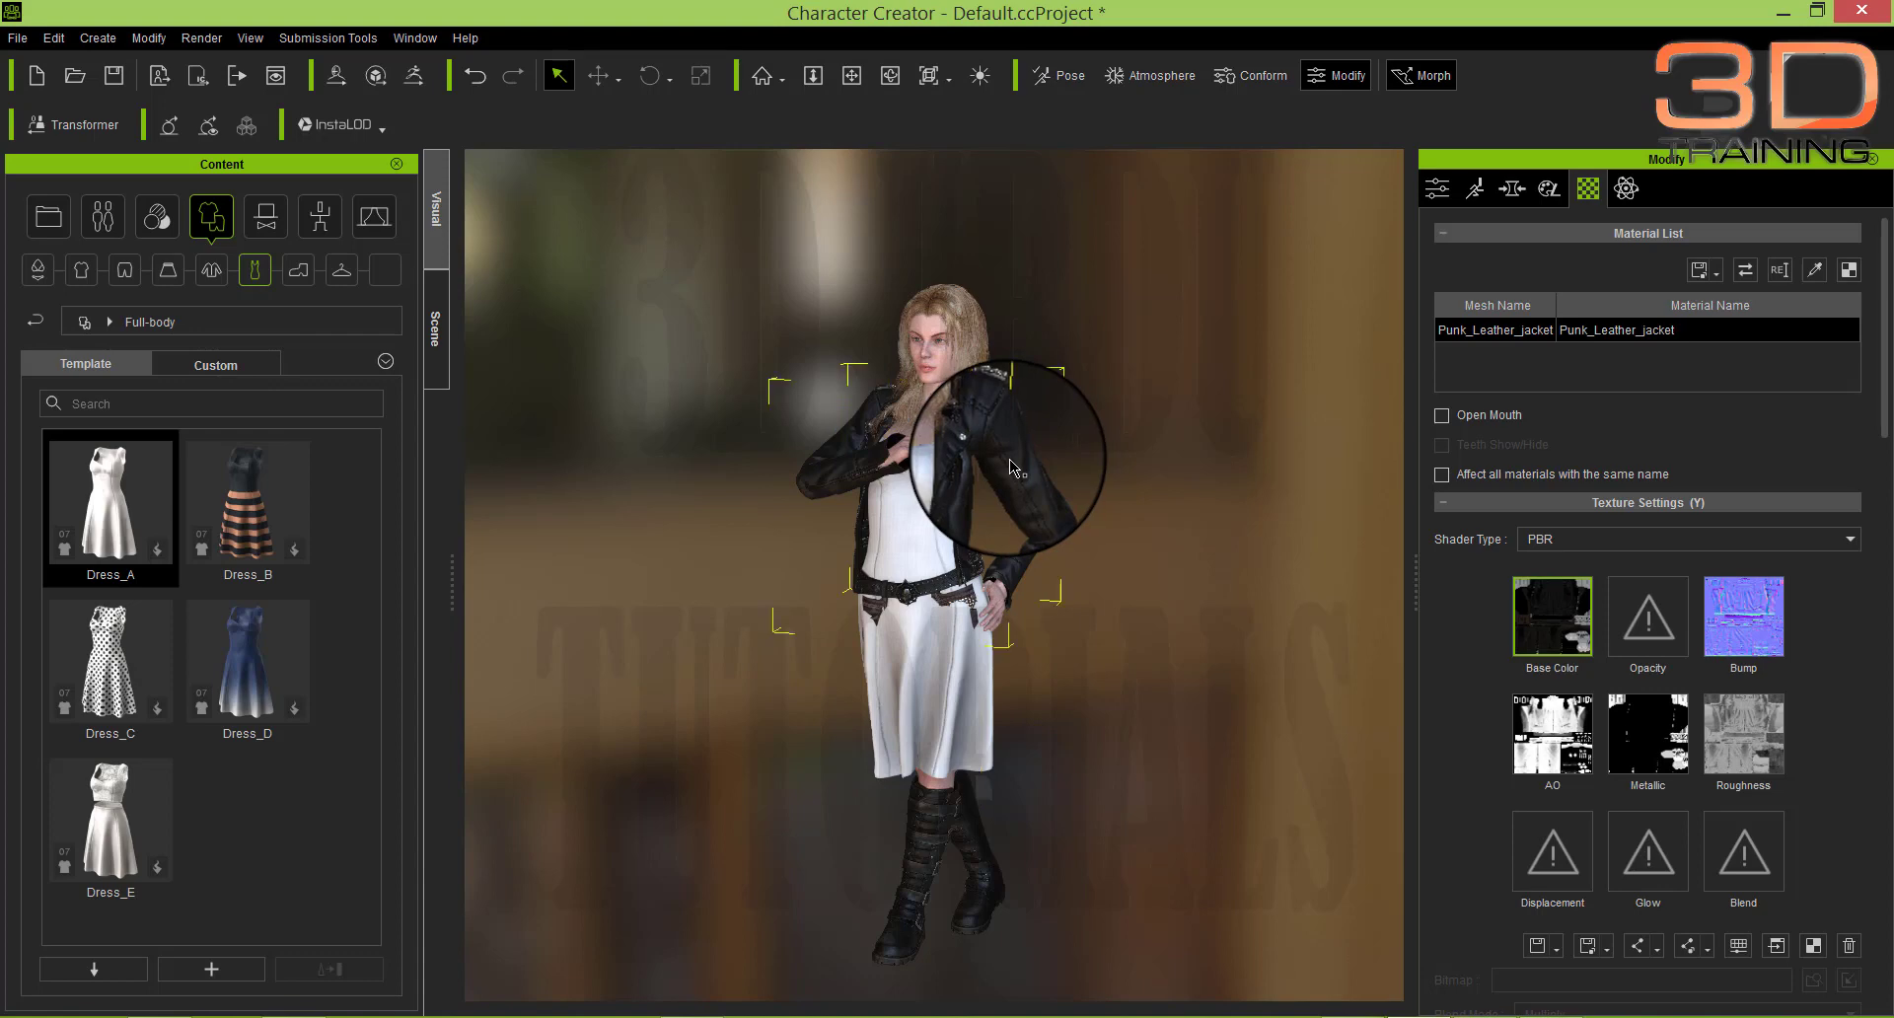
left_click(922, 591)
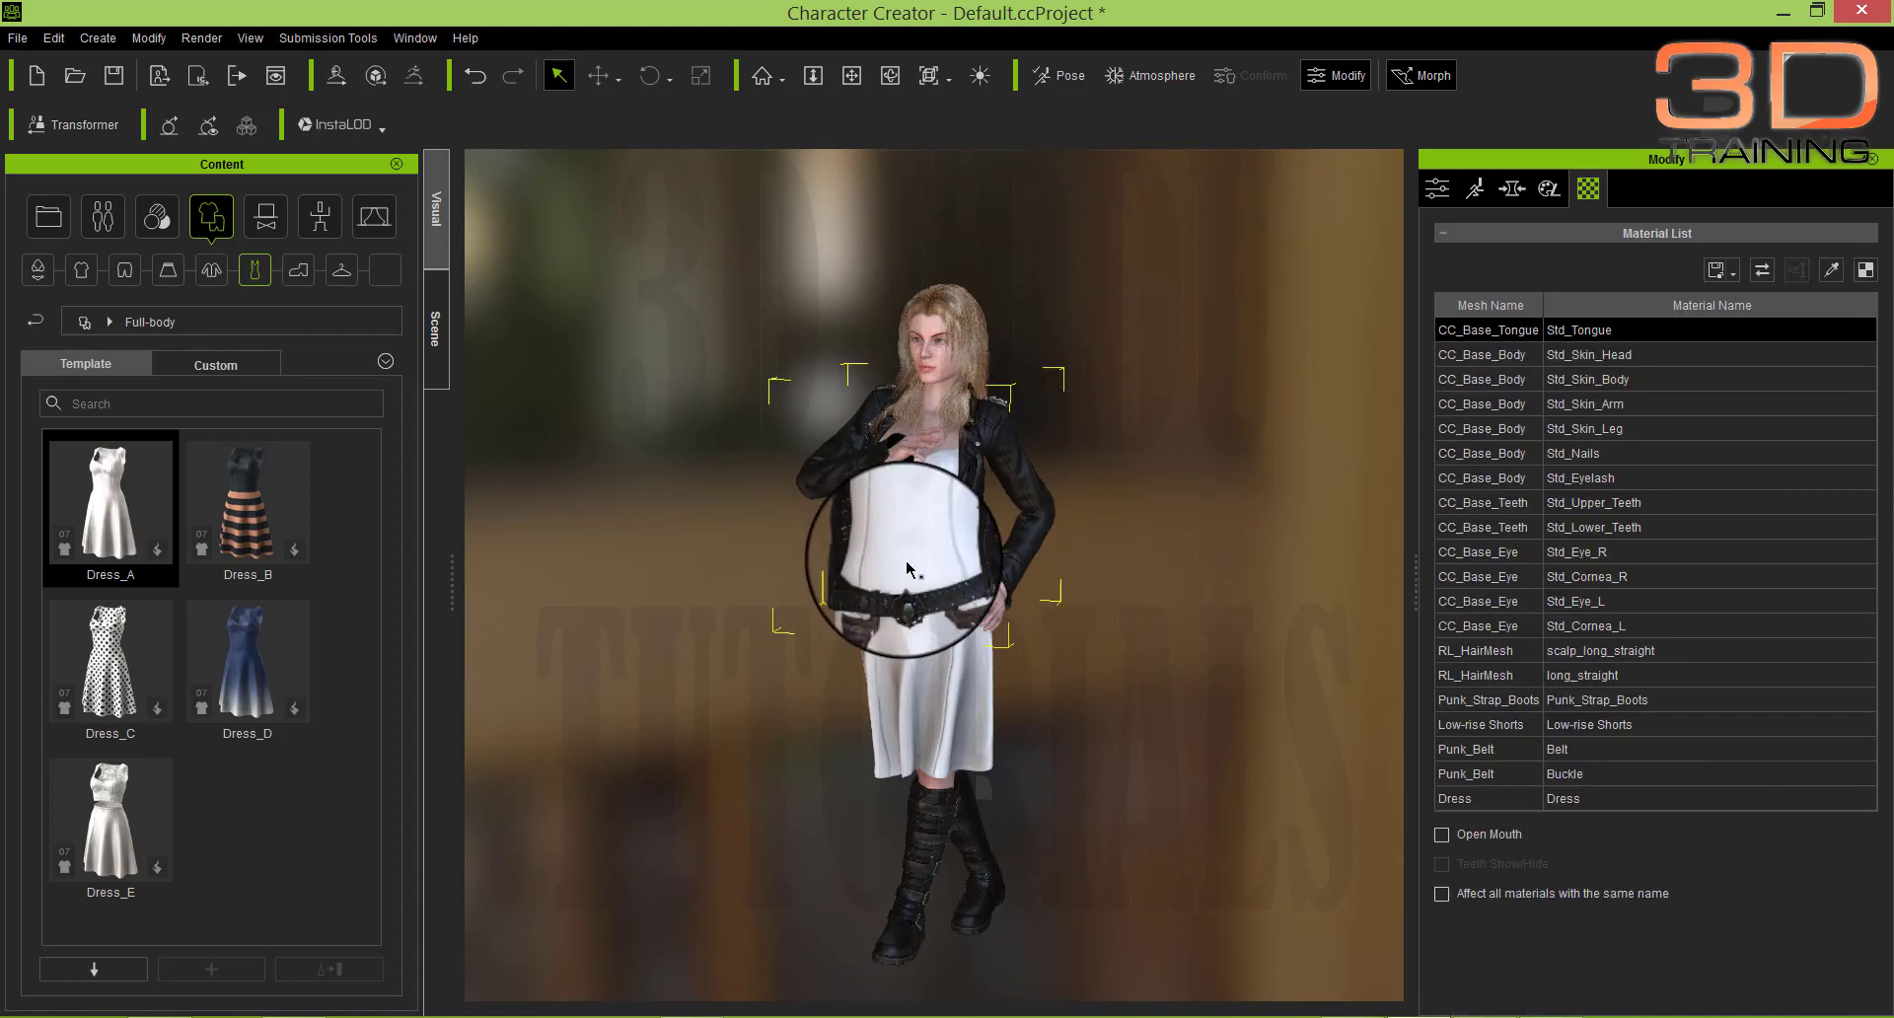
key("Delete")
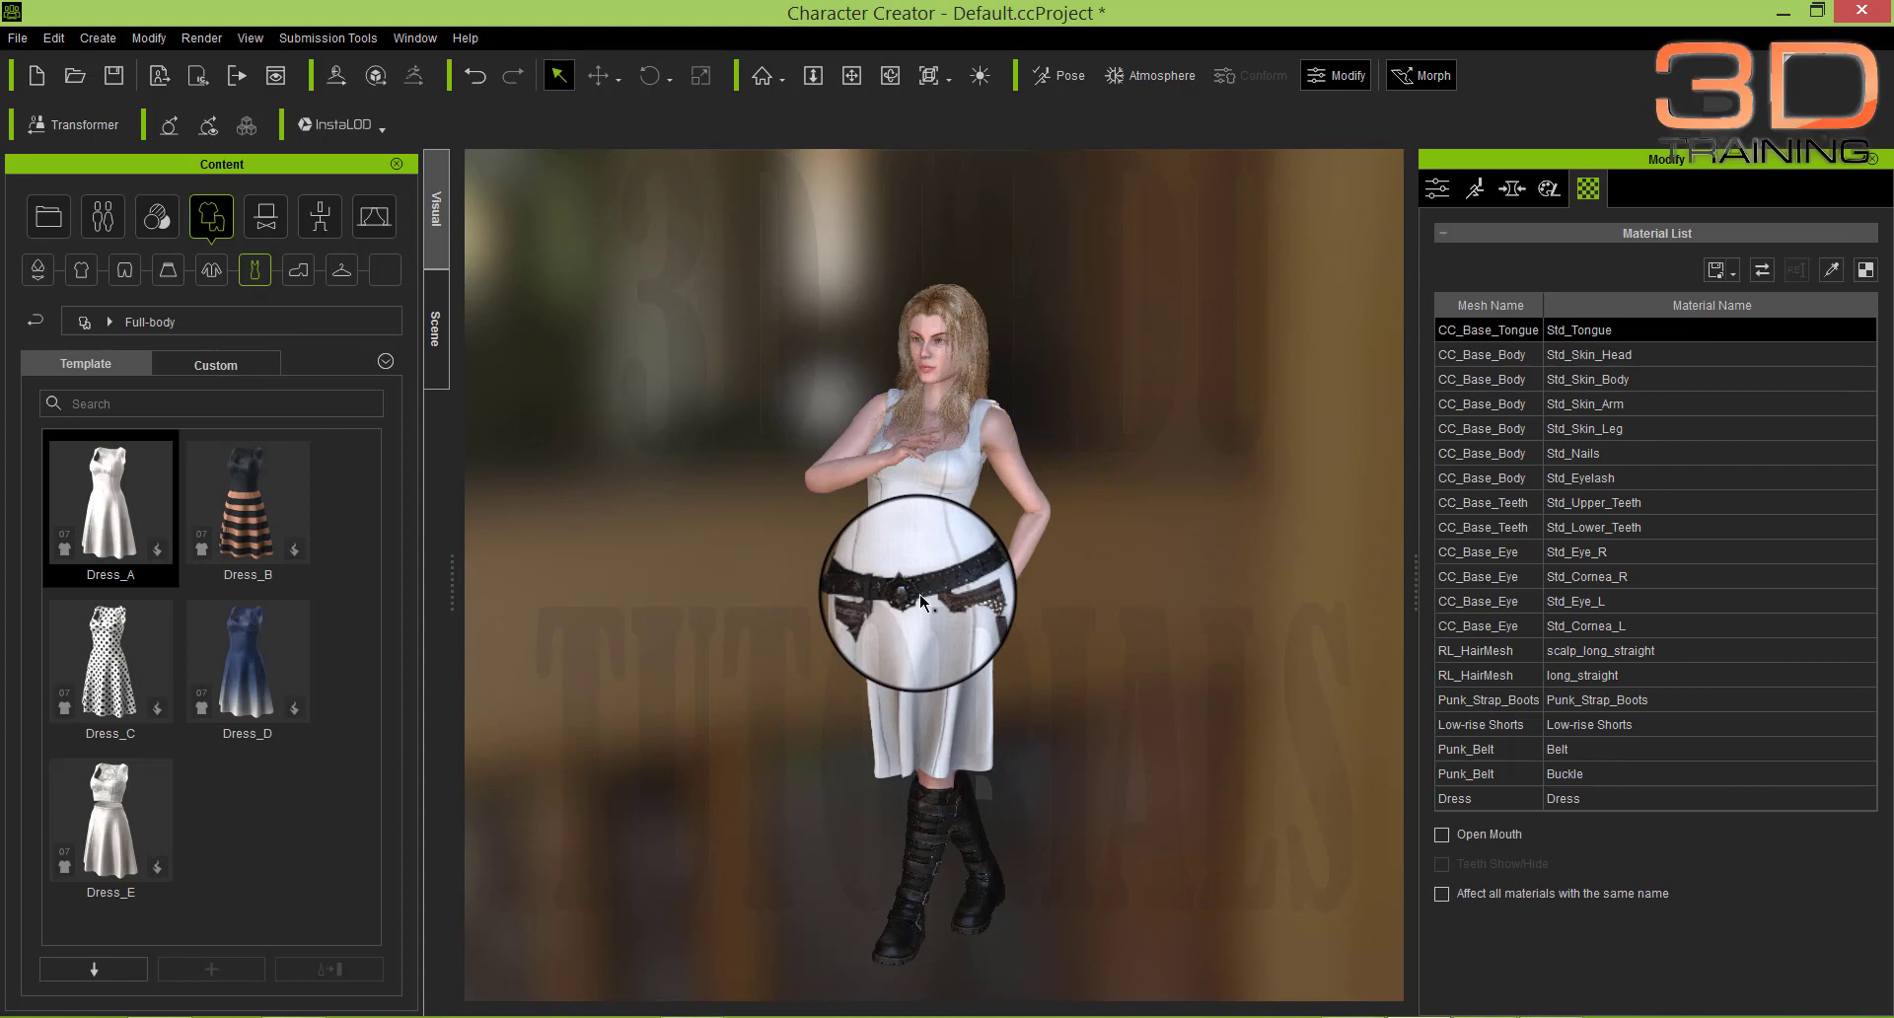
left_click(899, 596)
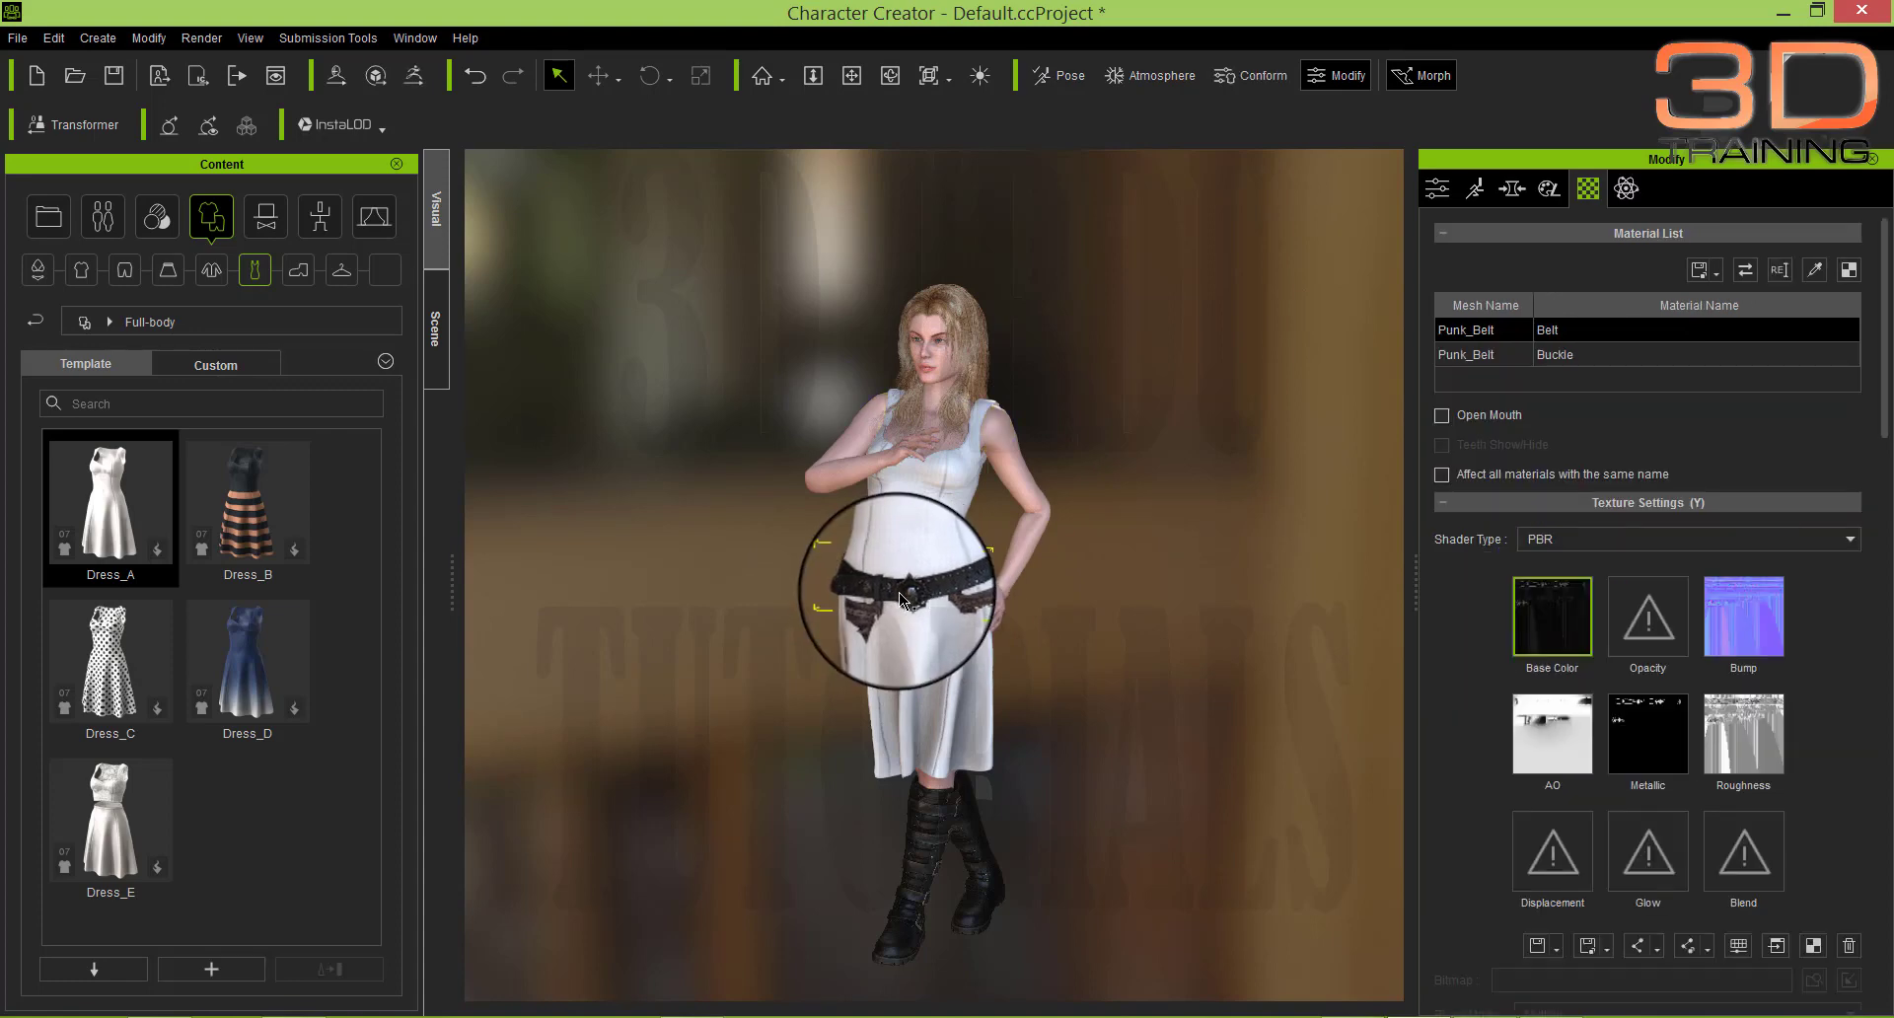
left_click(917, 592)
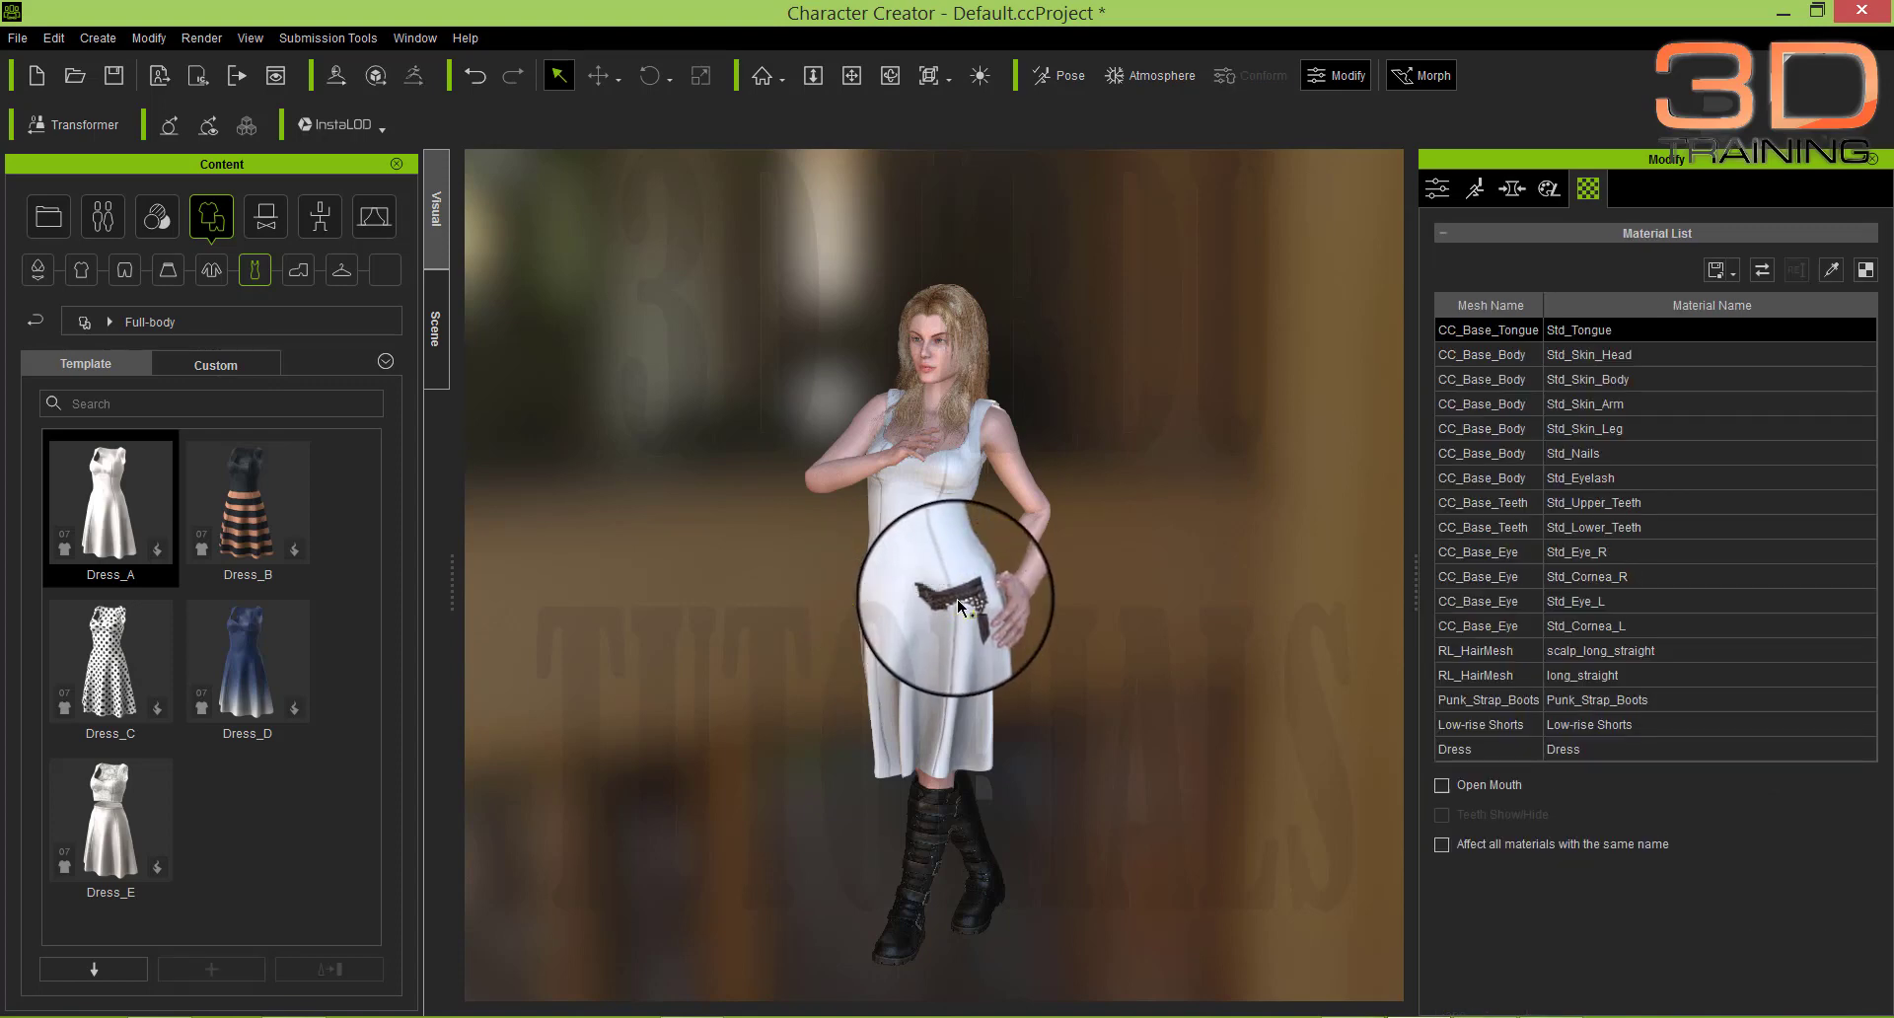
left_click(945, 607)
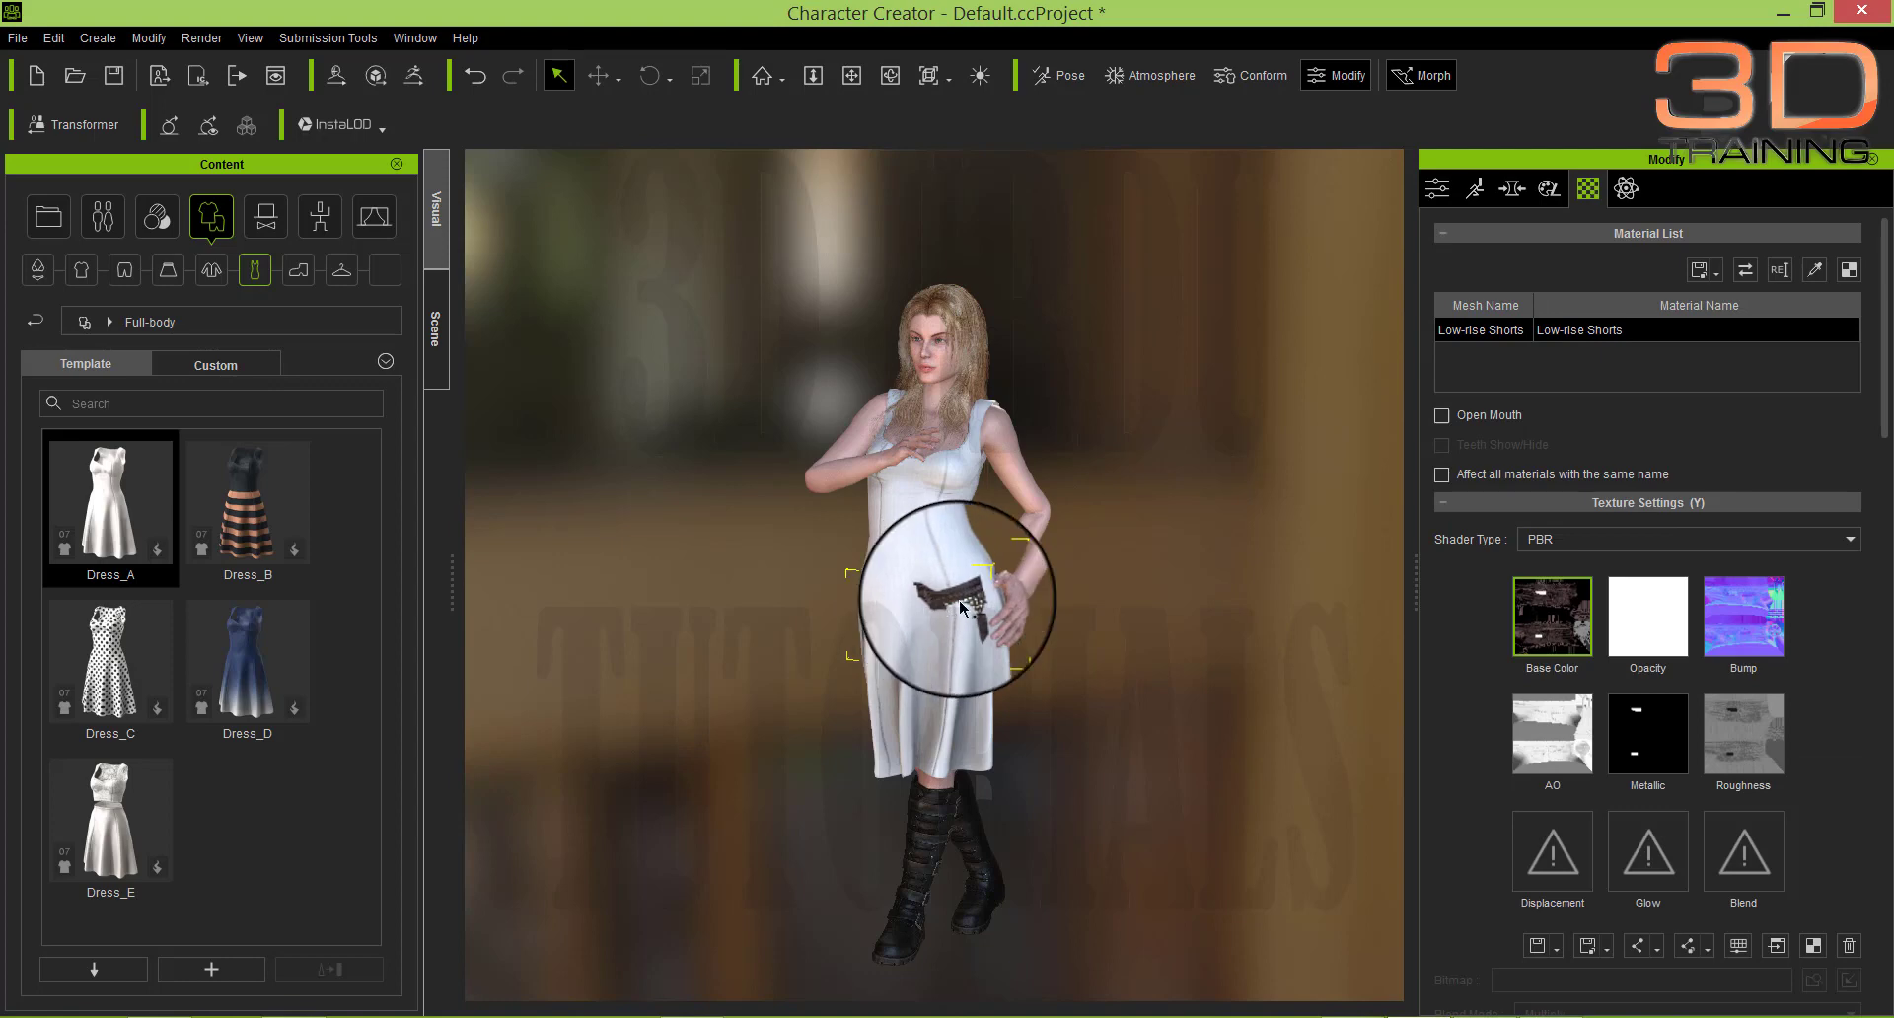
left_click(962, 606)
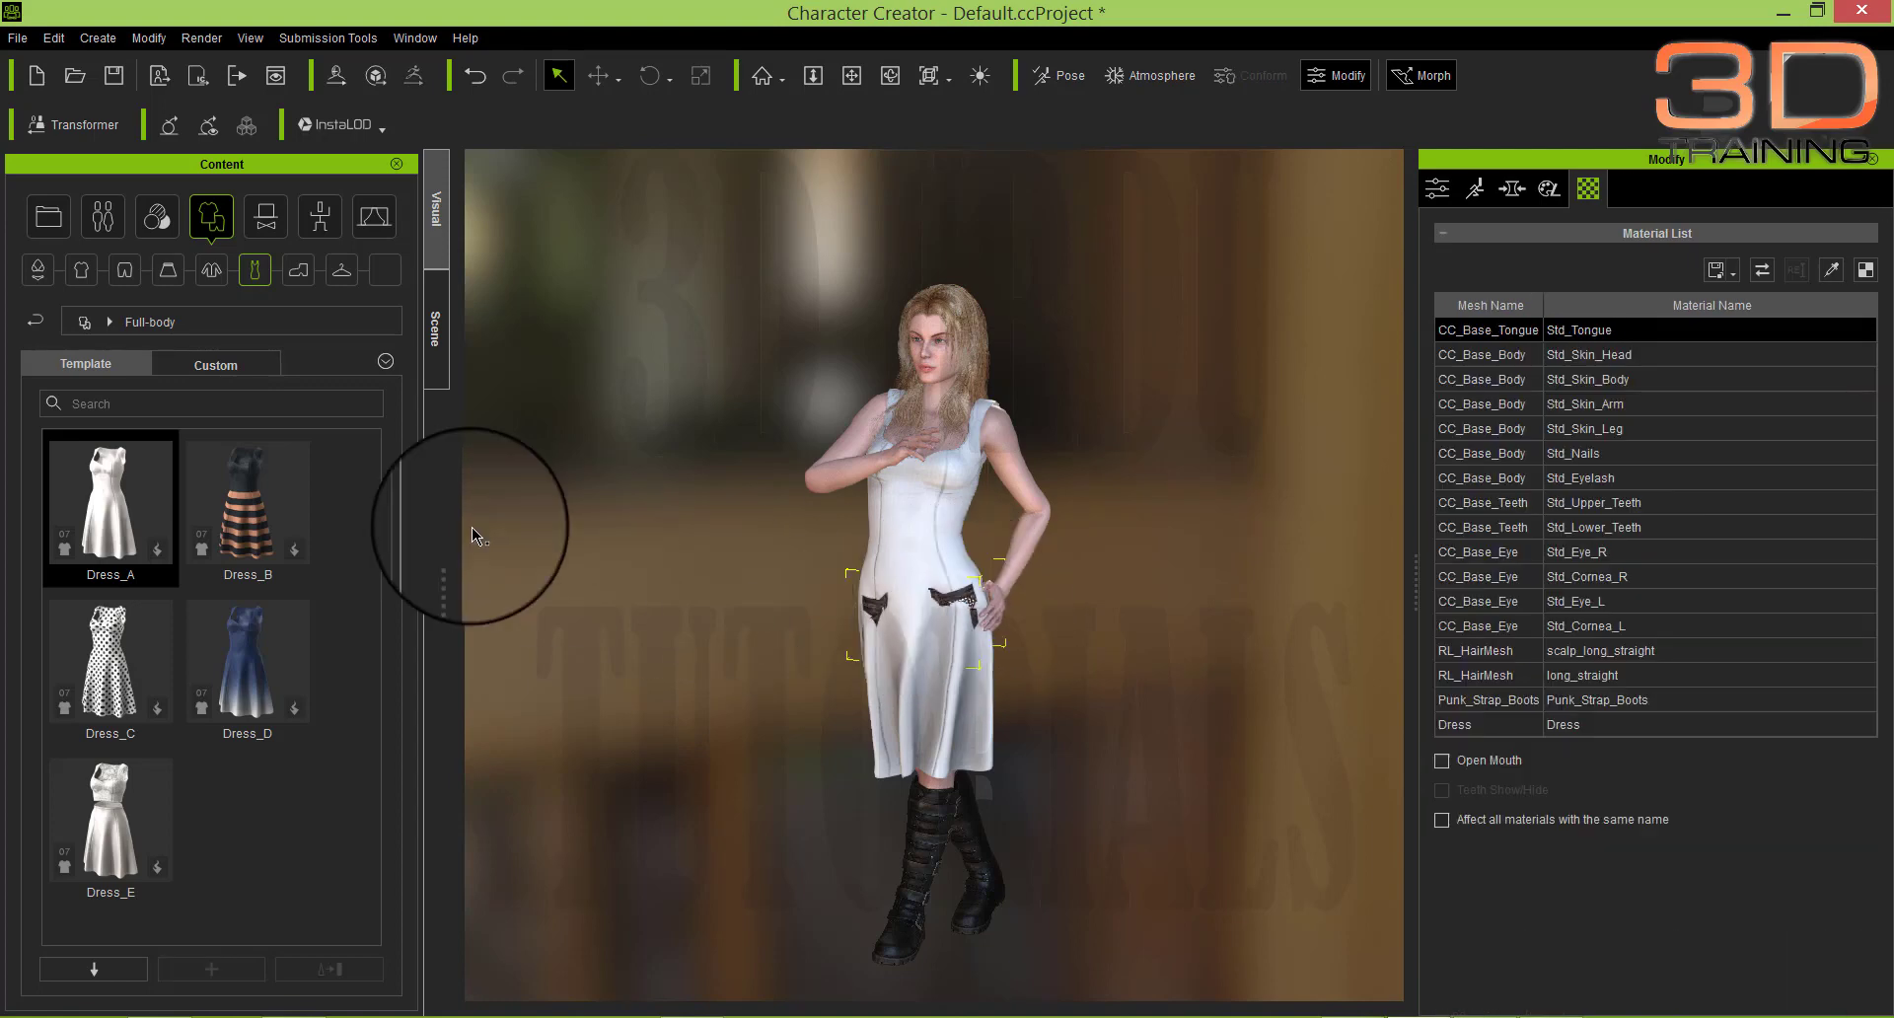
- Browse the Hair presets, then try the Studio Set and IBL Sunset project presets
left_click(97, 215)
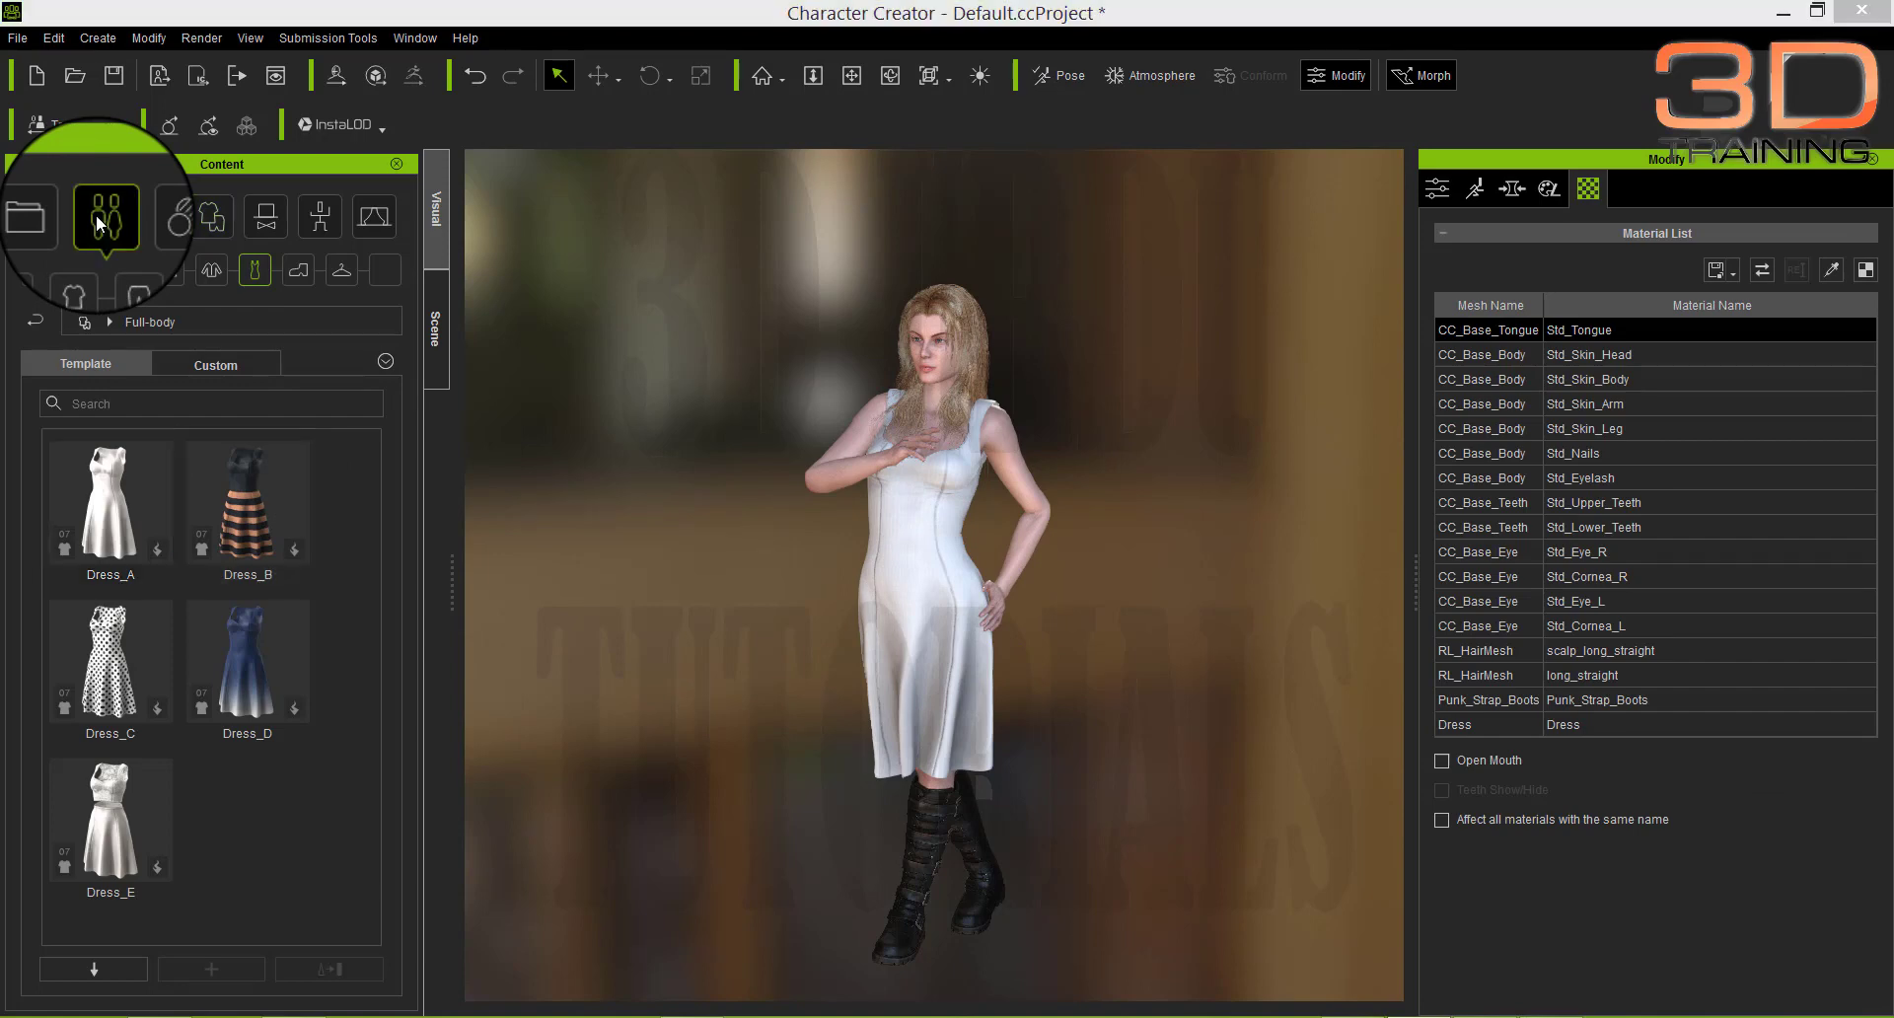
left_click(41, 219)
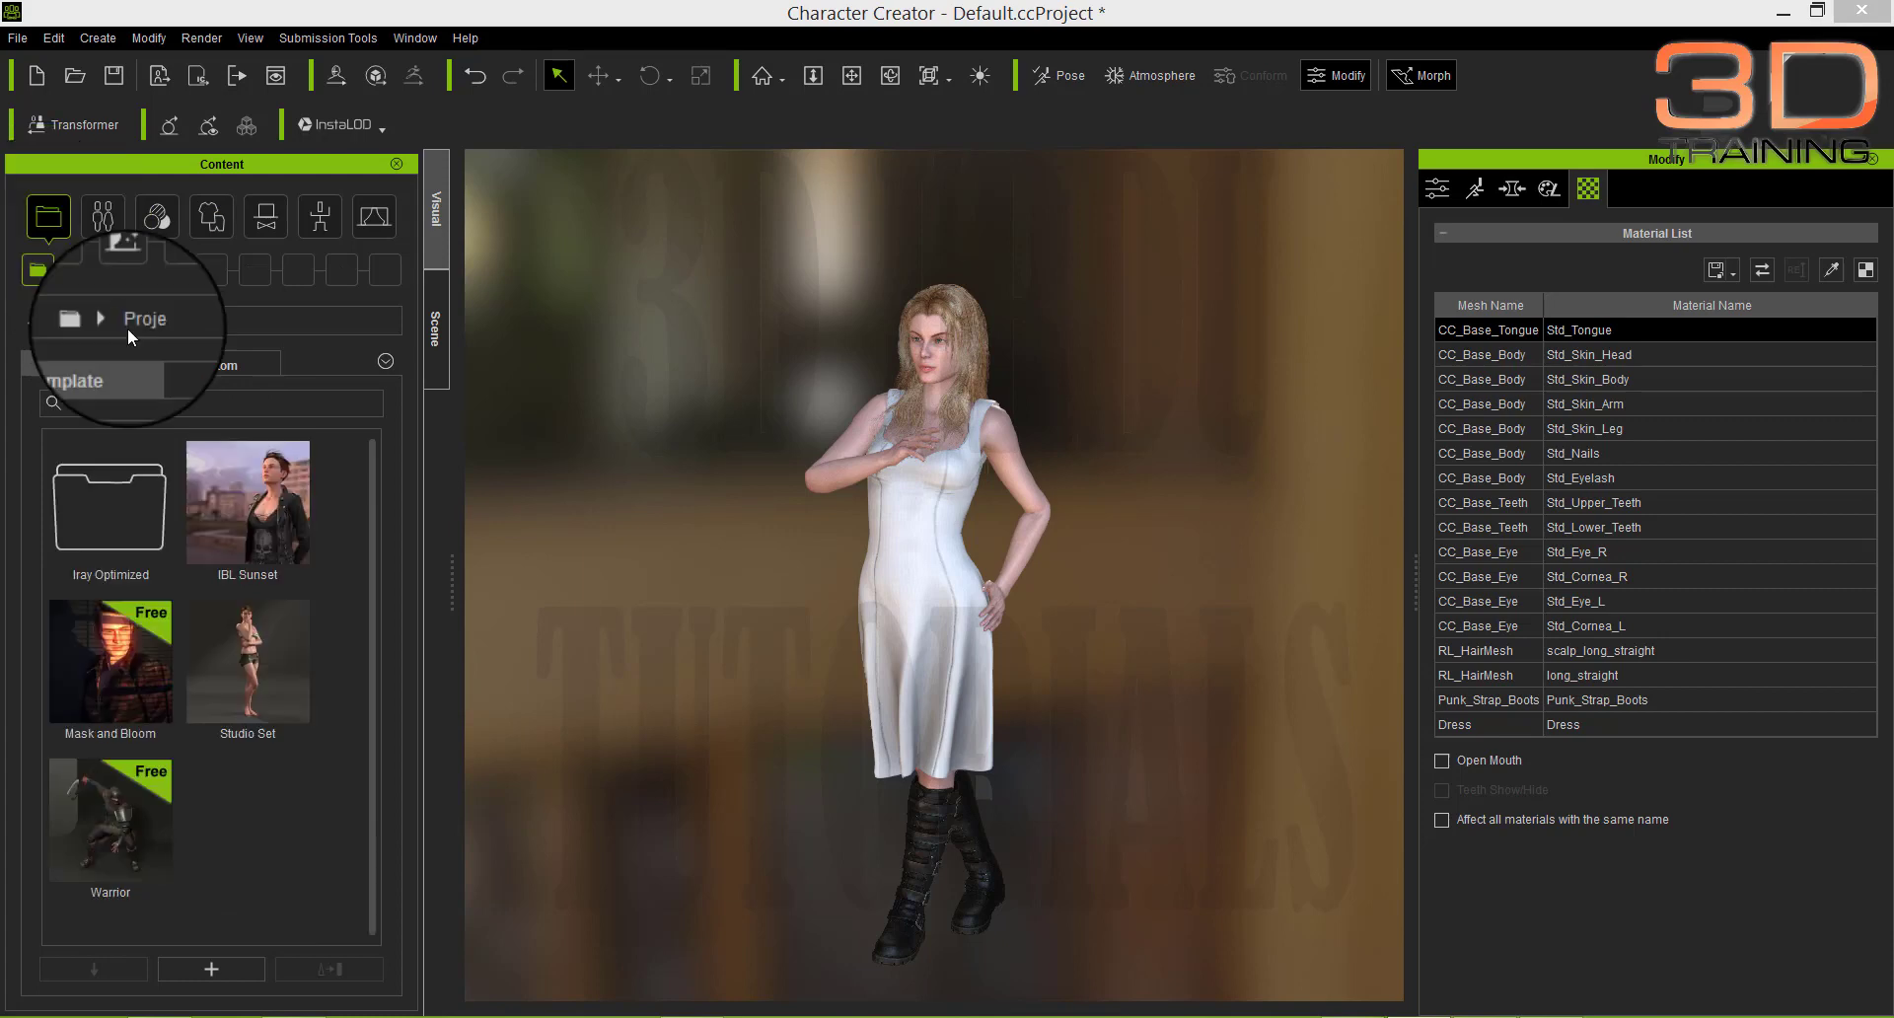
left_click(254, 679)
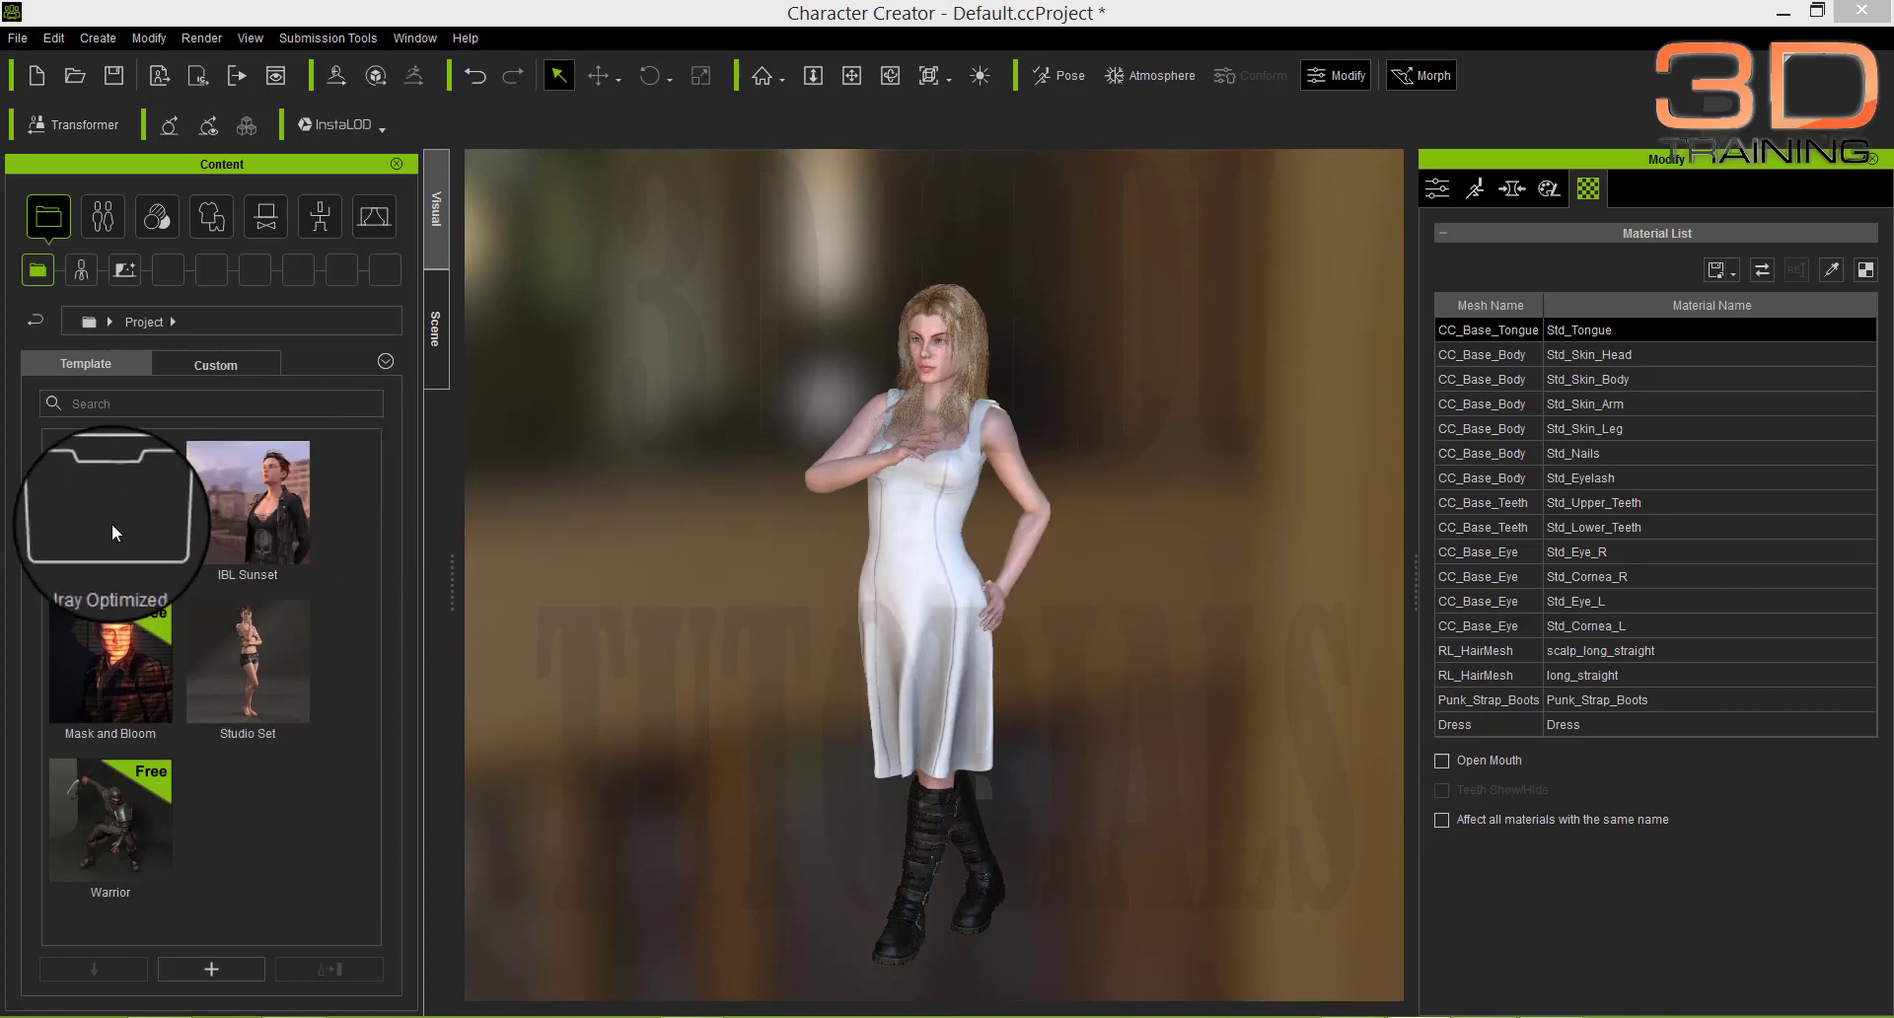
left_click(247, 508)
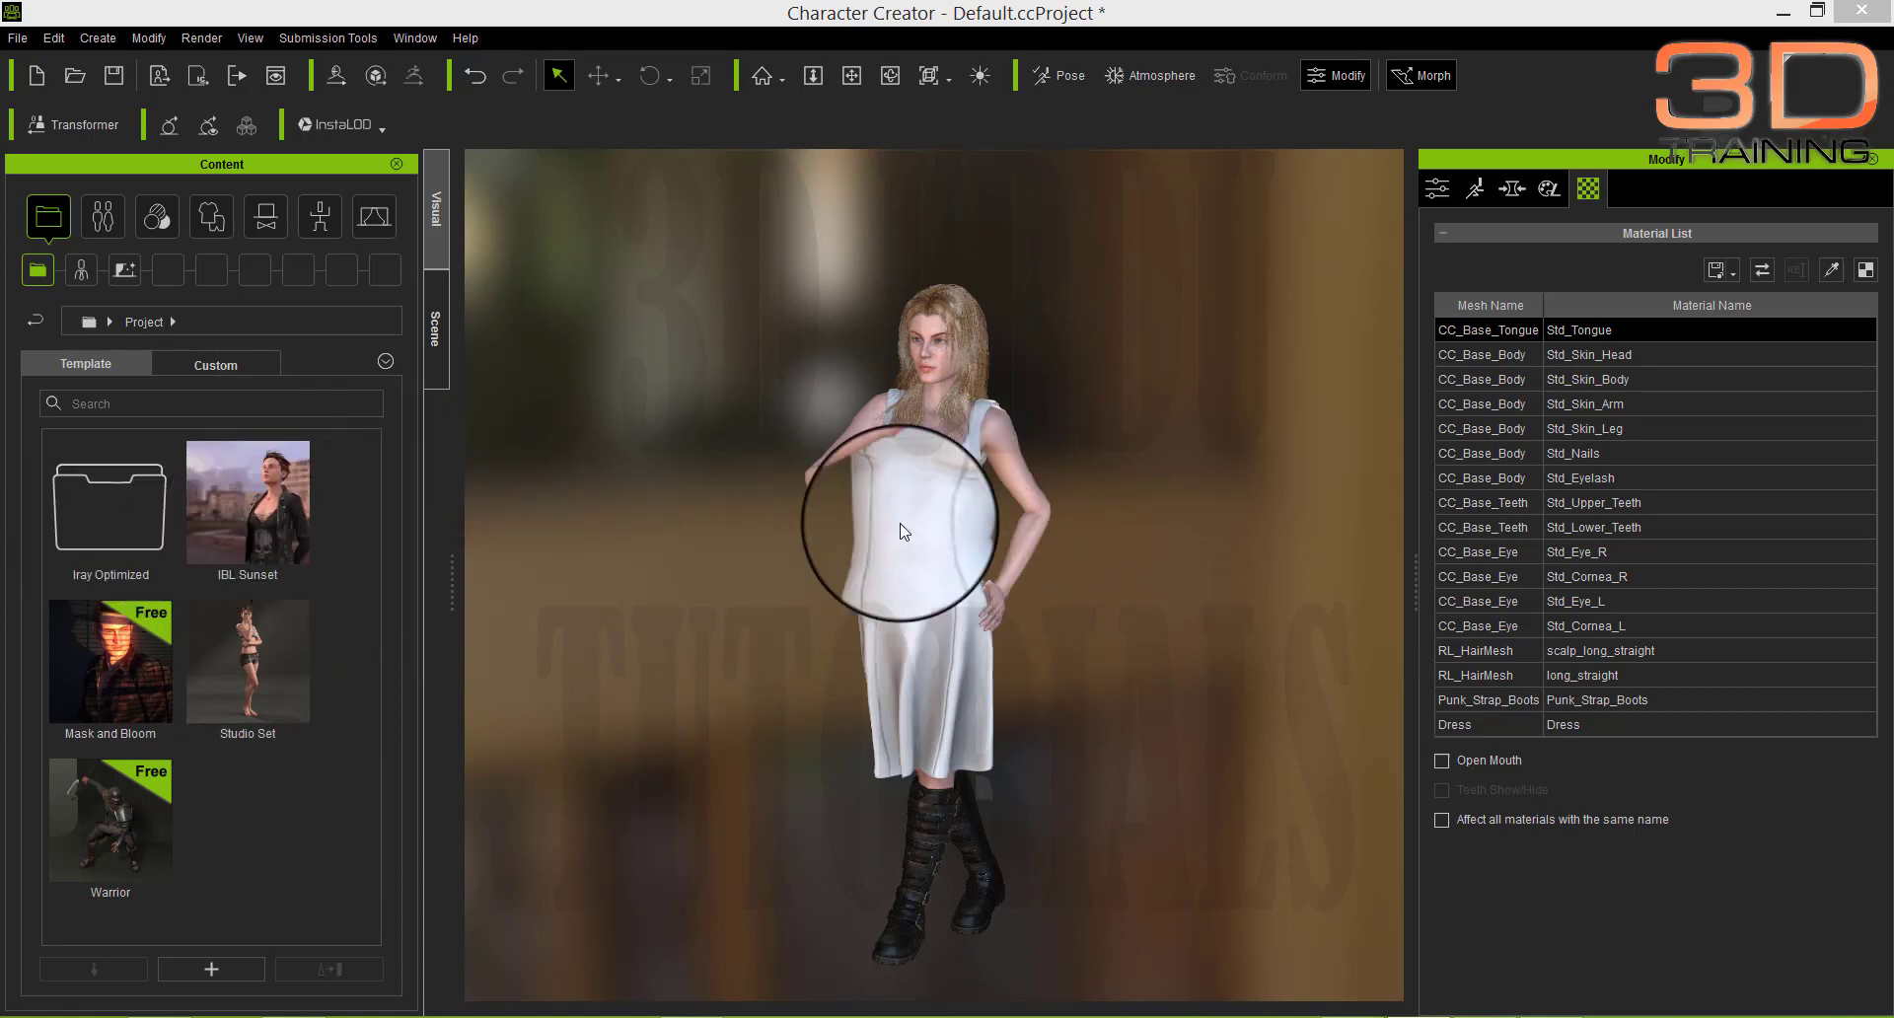
left_click(268, 687)
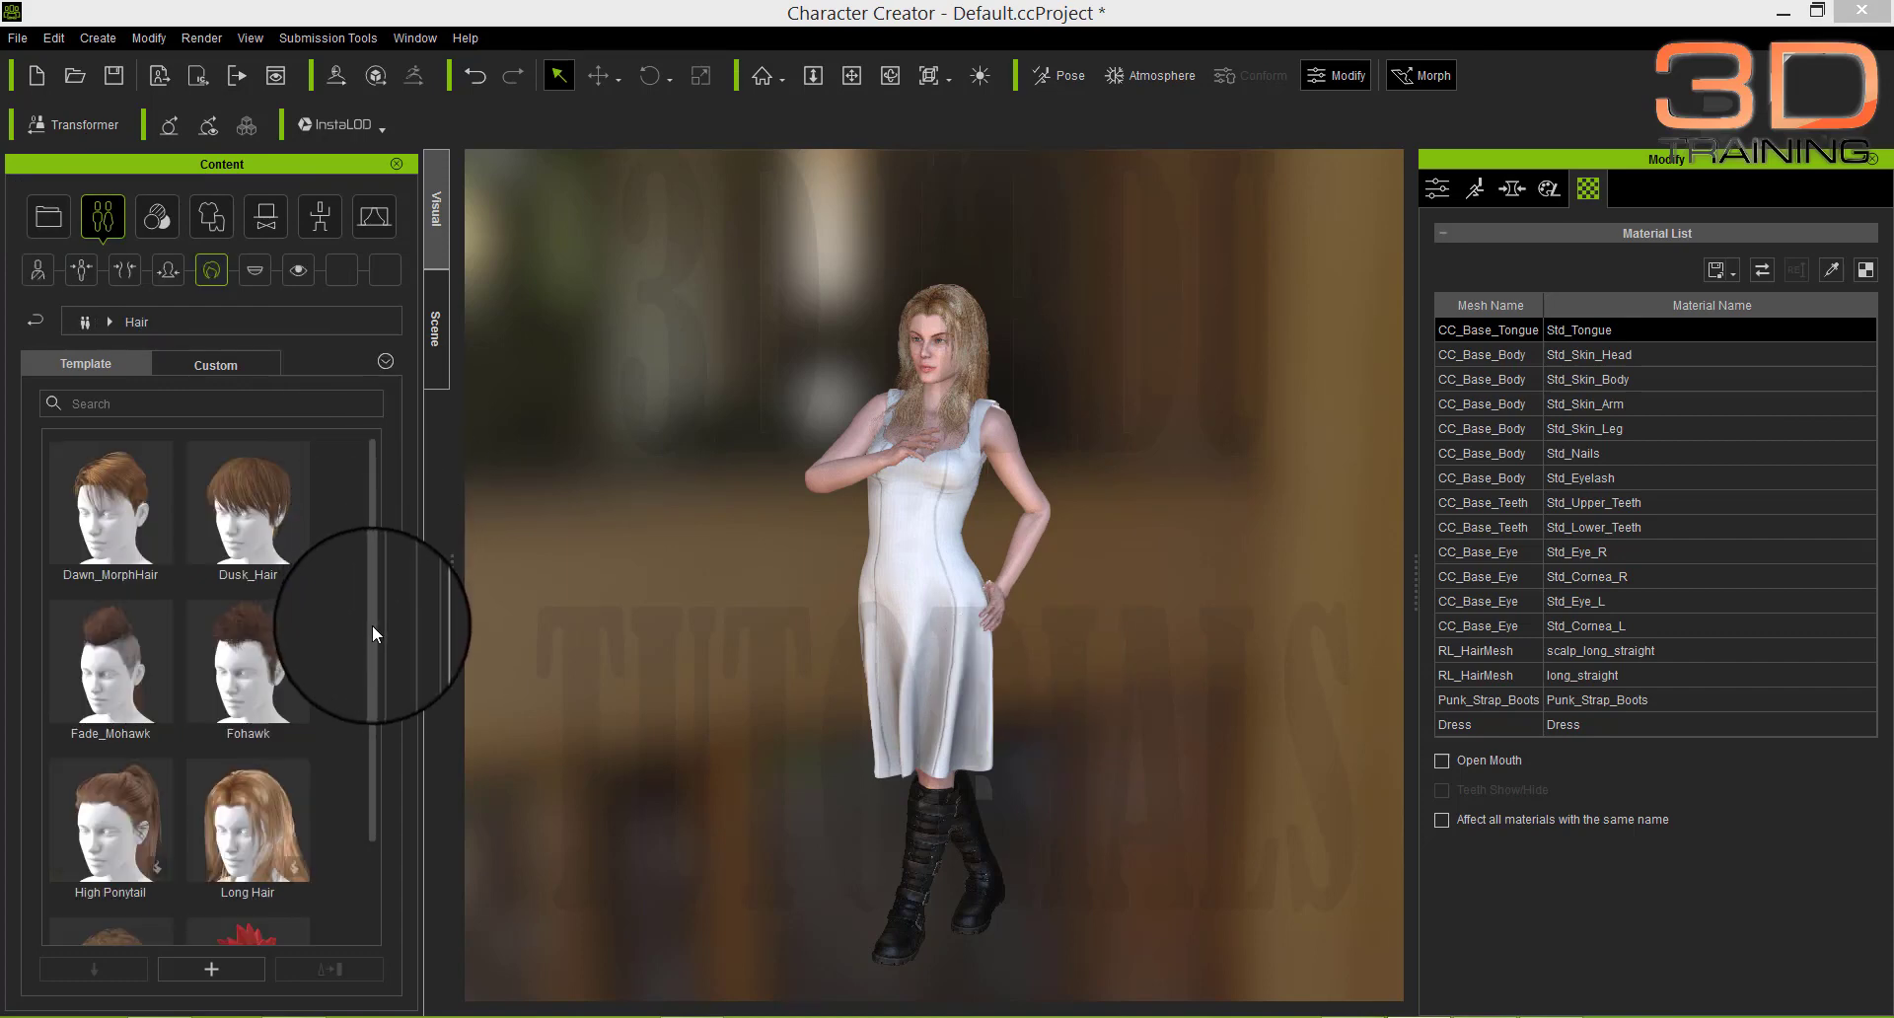
left_click_drag(369, 647, 385, 773)
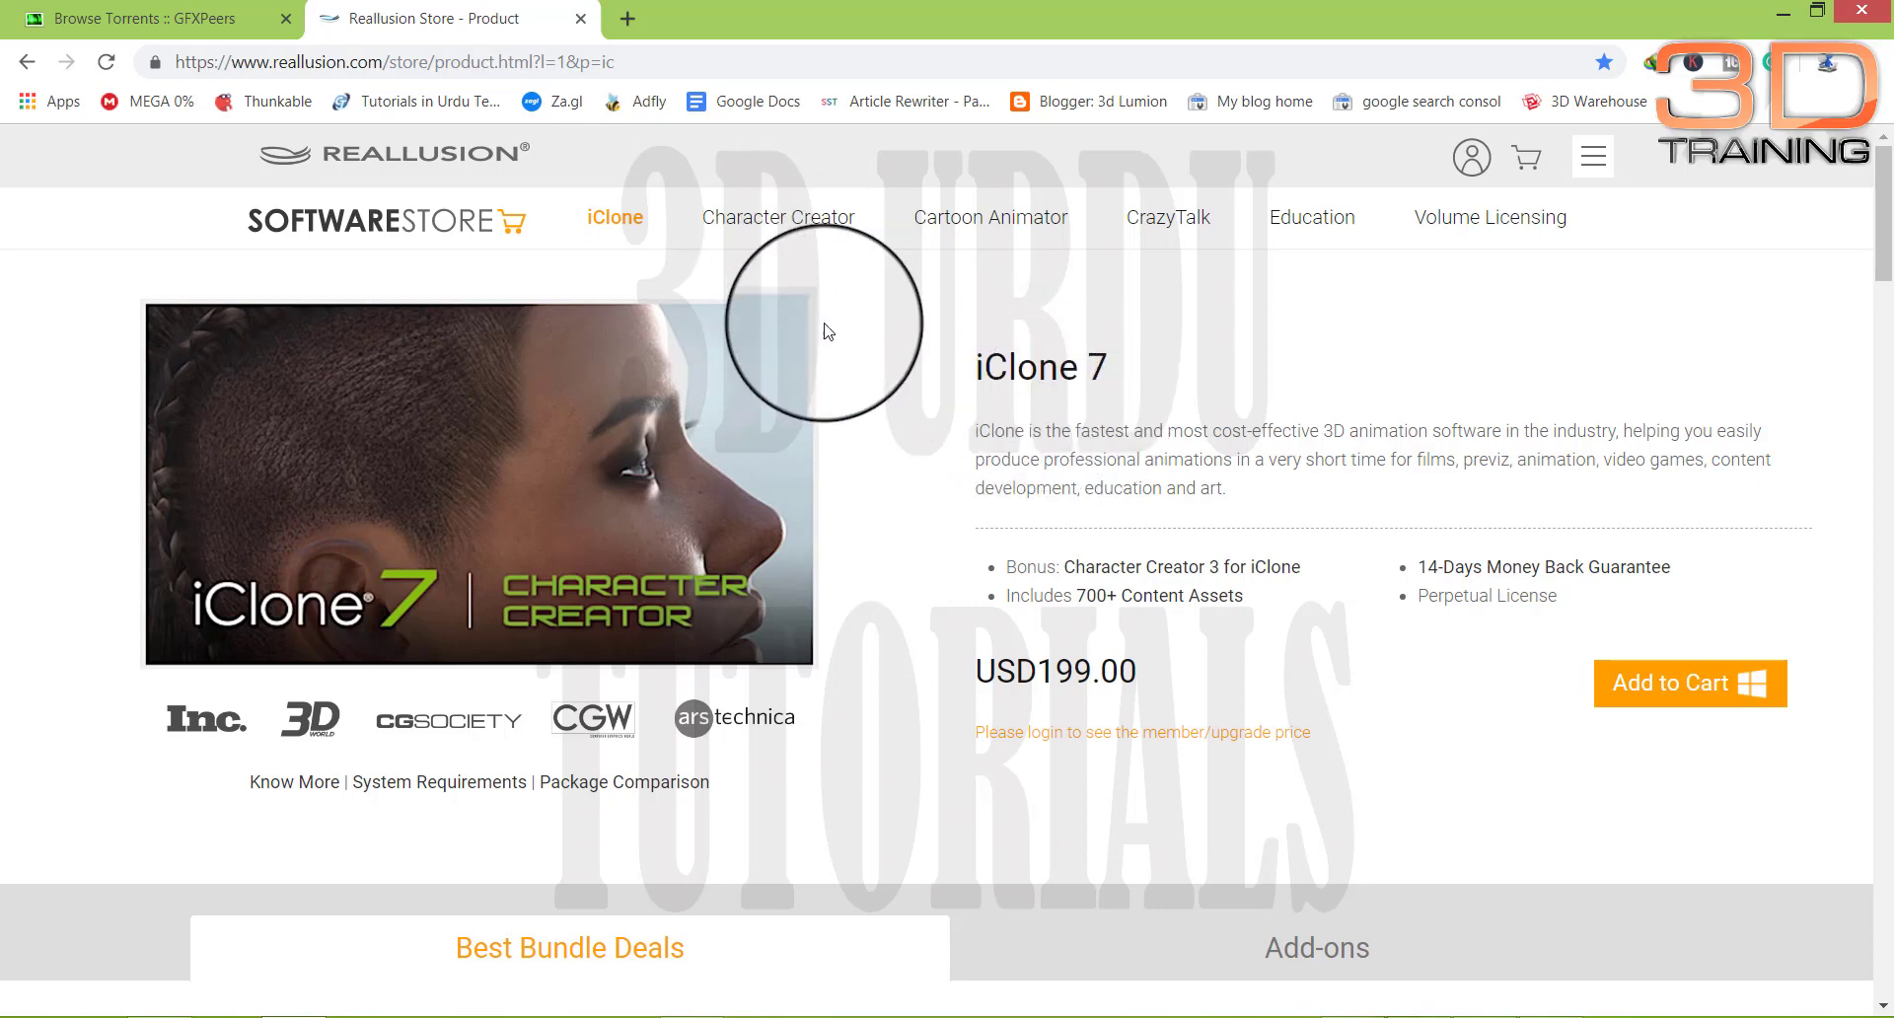
- Scroll past the mocap bundles, up to the USD2,000.00 Full-Body Mocap Solution, to the Motion LIVE offer
scroll(1137, 473, "down", 4)
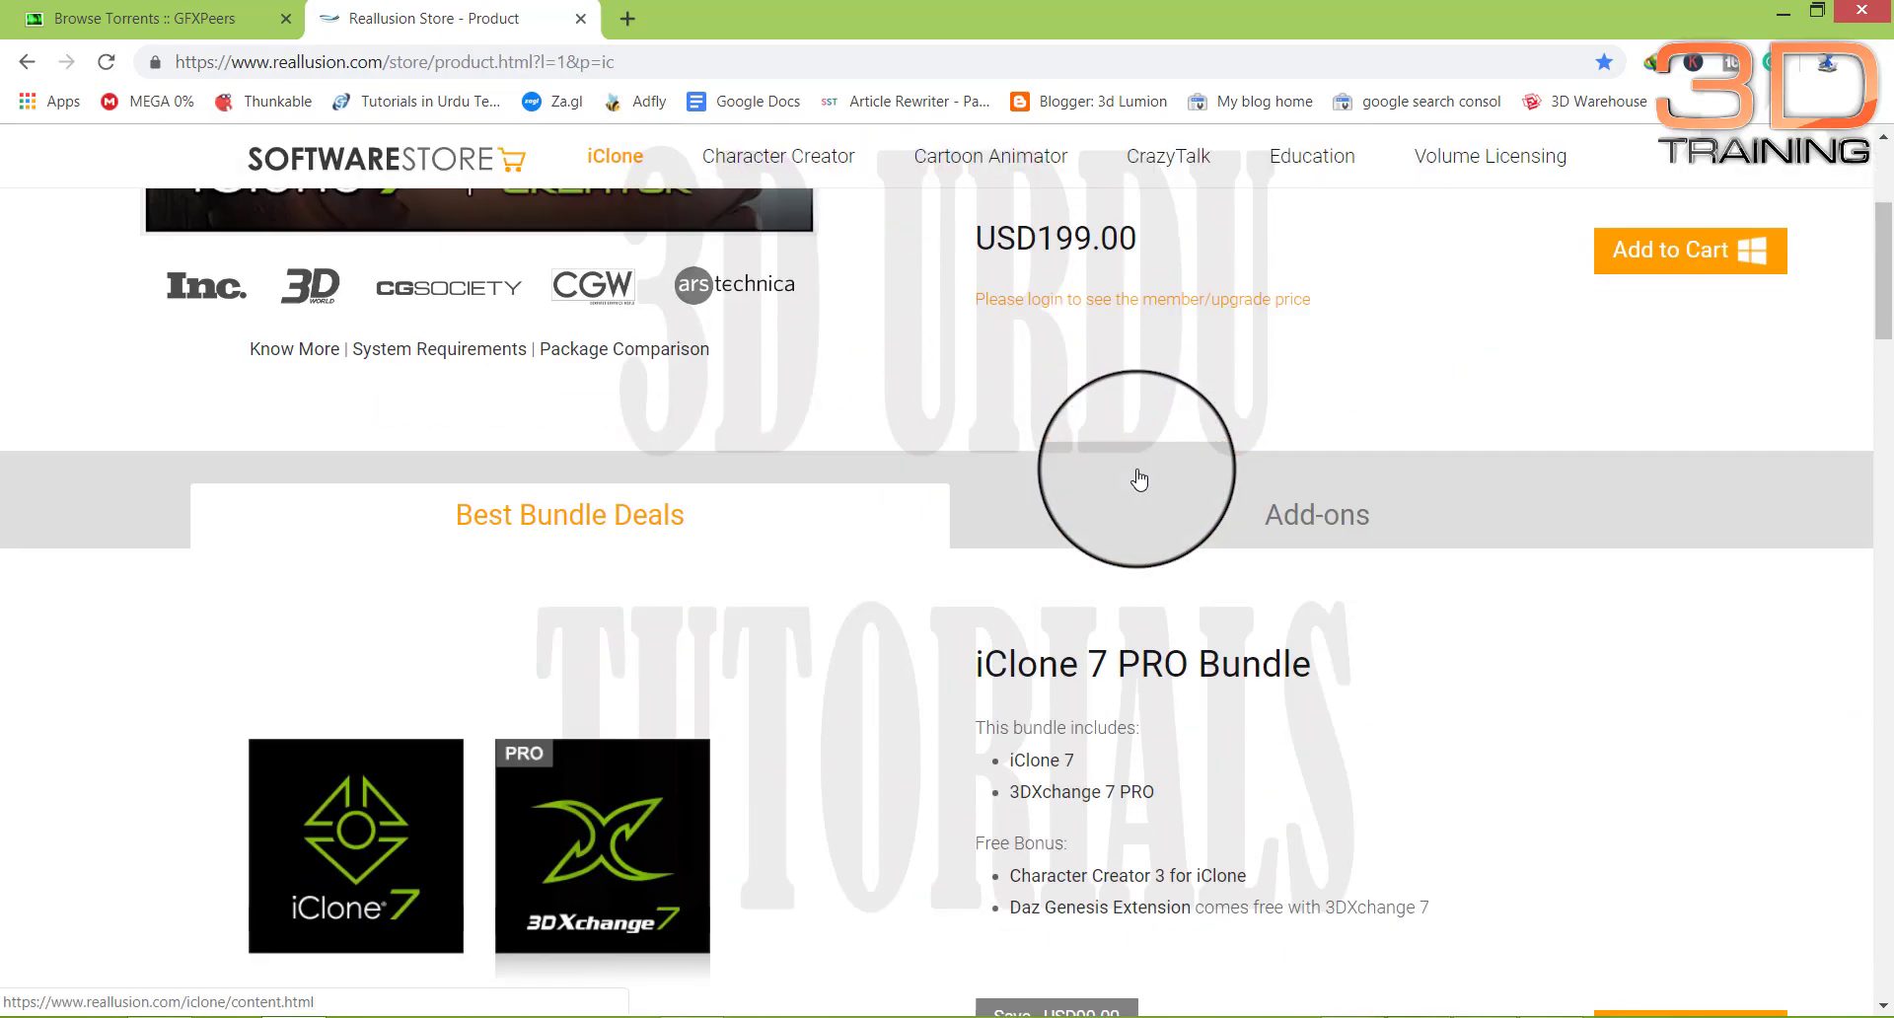
scroll(840, 572, "down", 3)
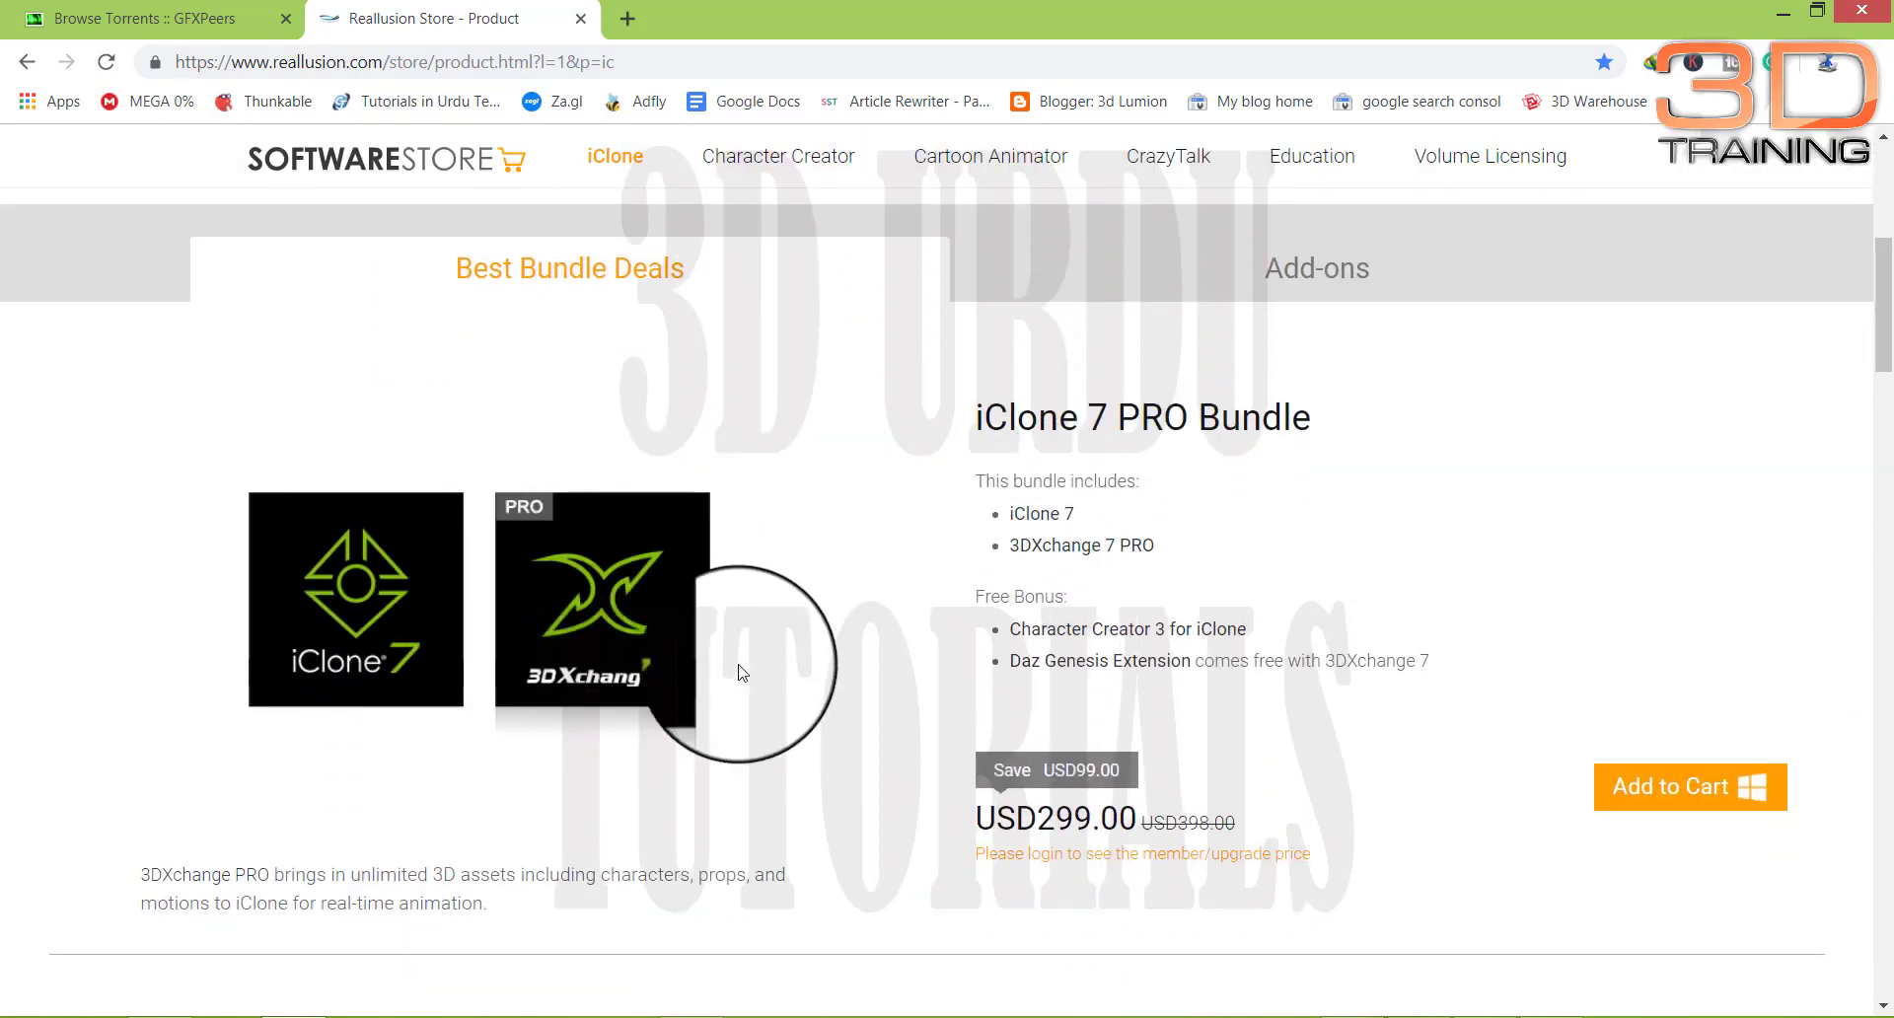
scroll(965, 626, "down", 1)
scroll(966, 626, "down", 2)
scroll(845, 634, "down", 2)
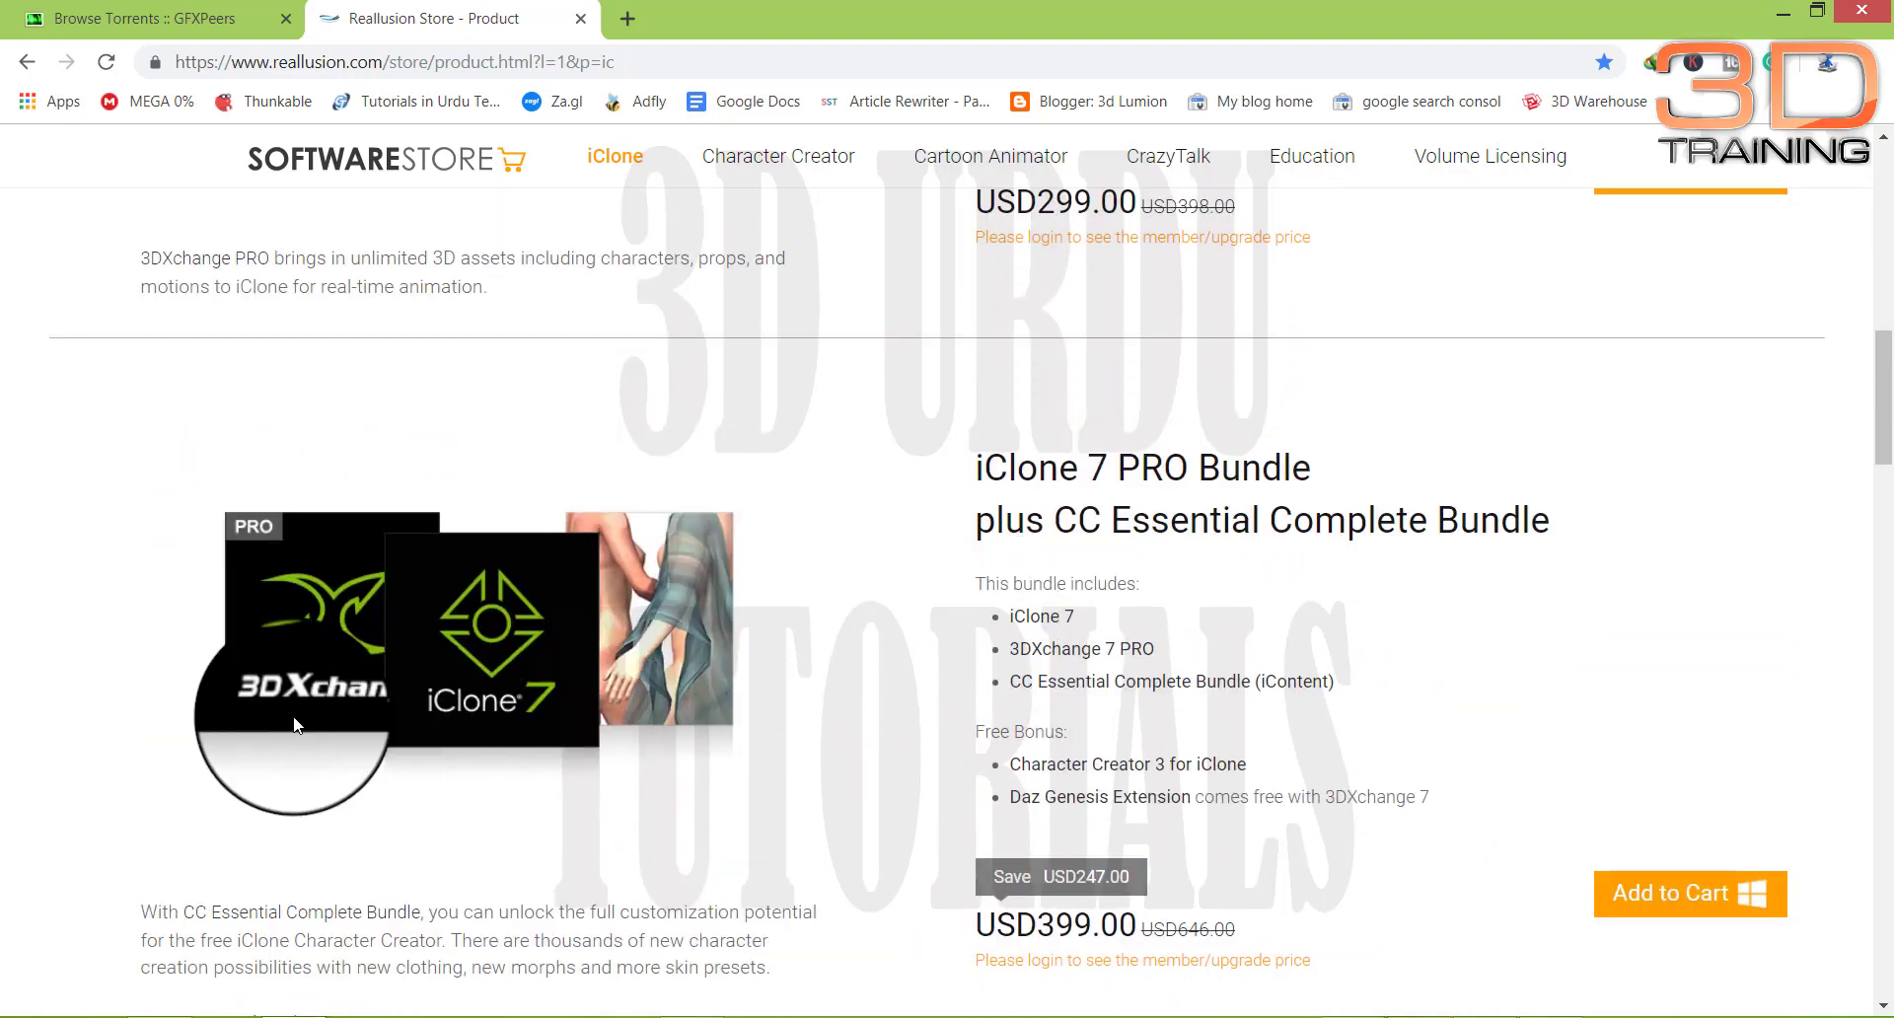
scroll(727, 552, "down", 3)
scroll(845, 668, "down", 3)
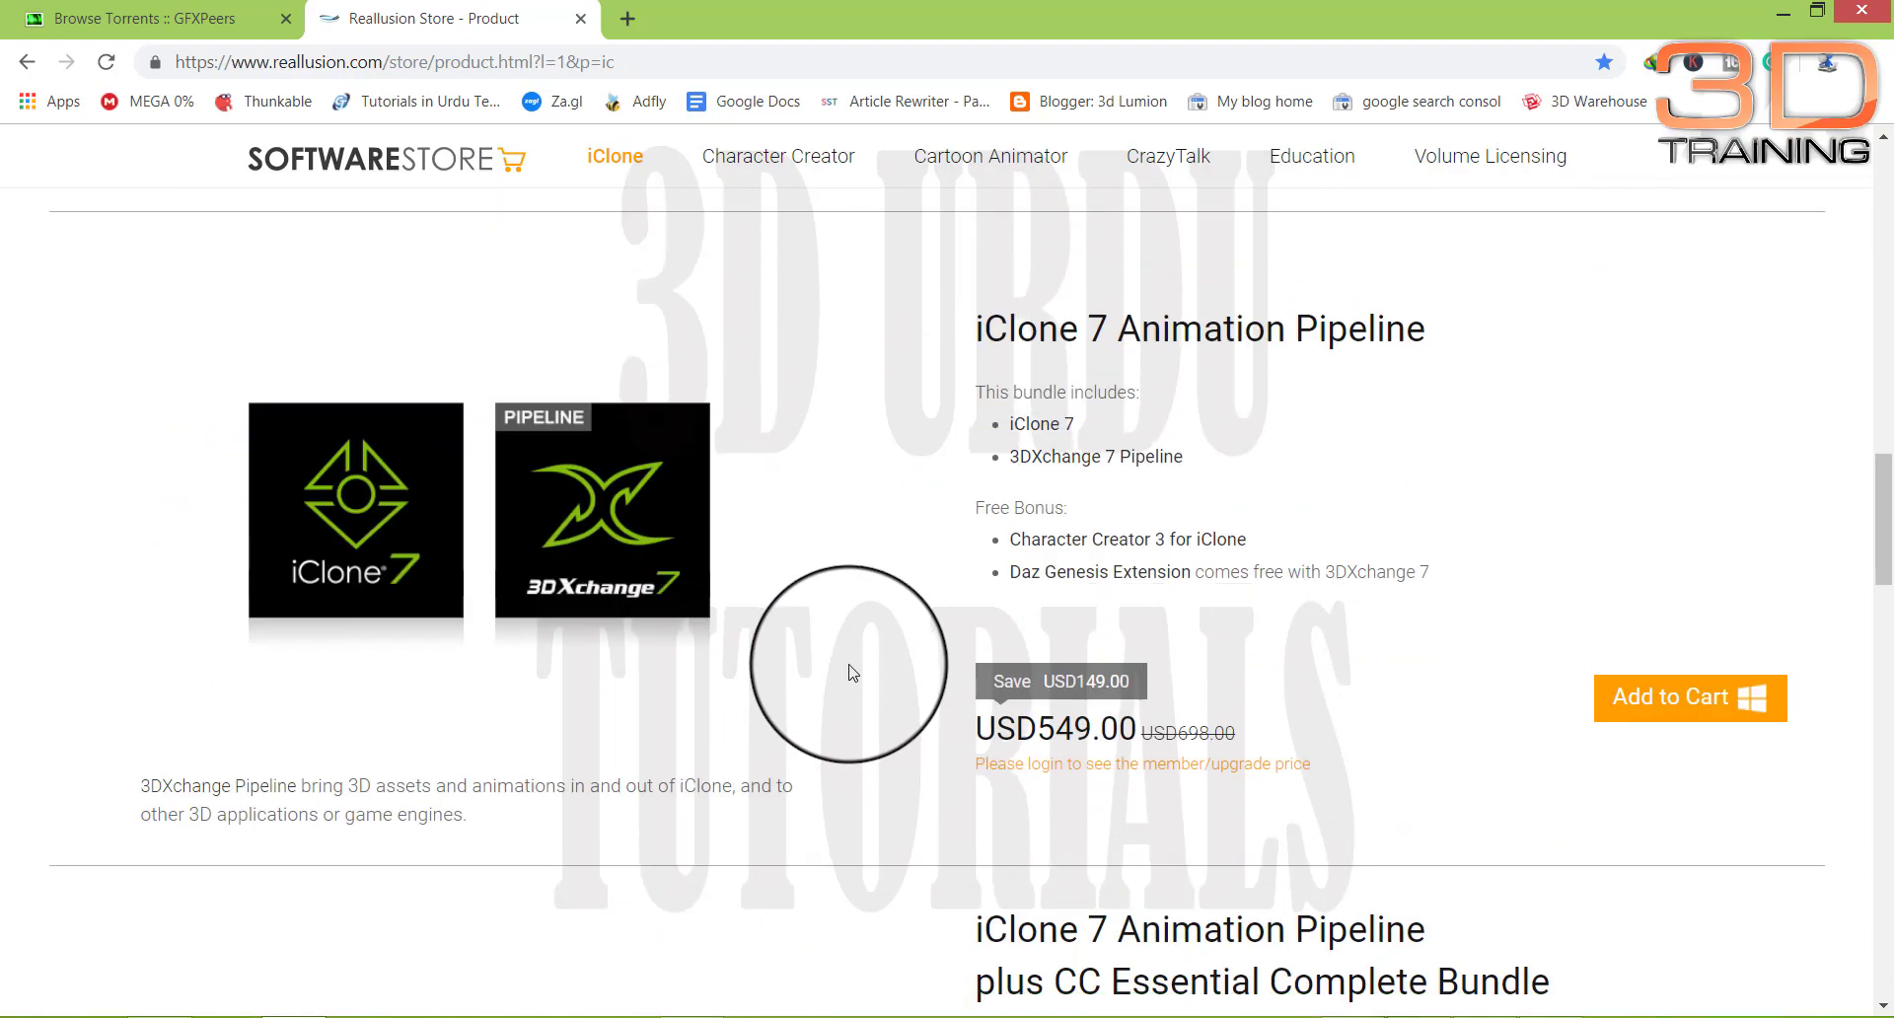
scroll(790, 654, "down", 5)
scroll(803, 655, "down", 1)
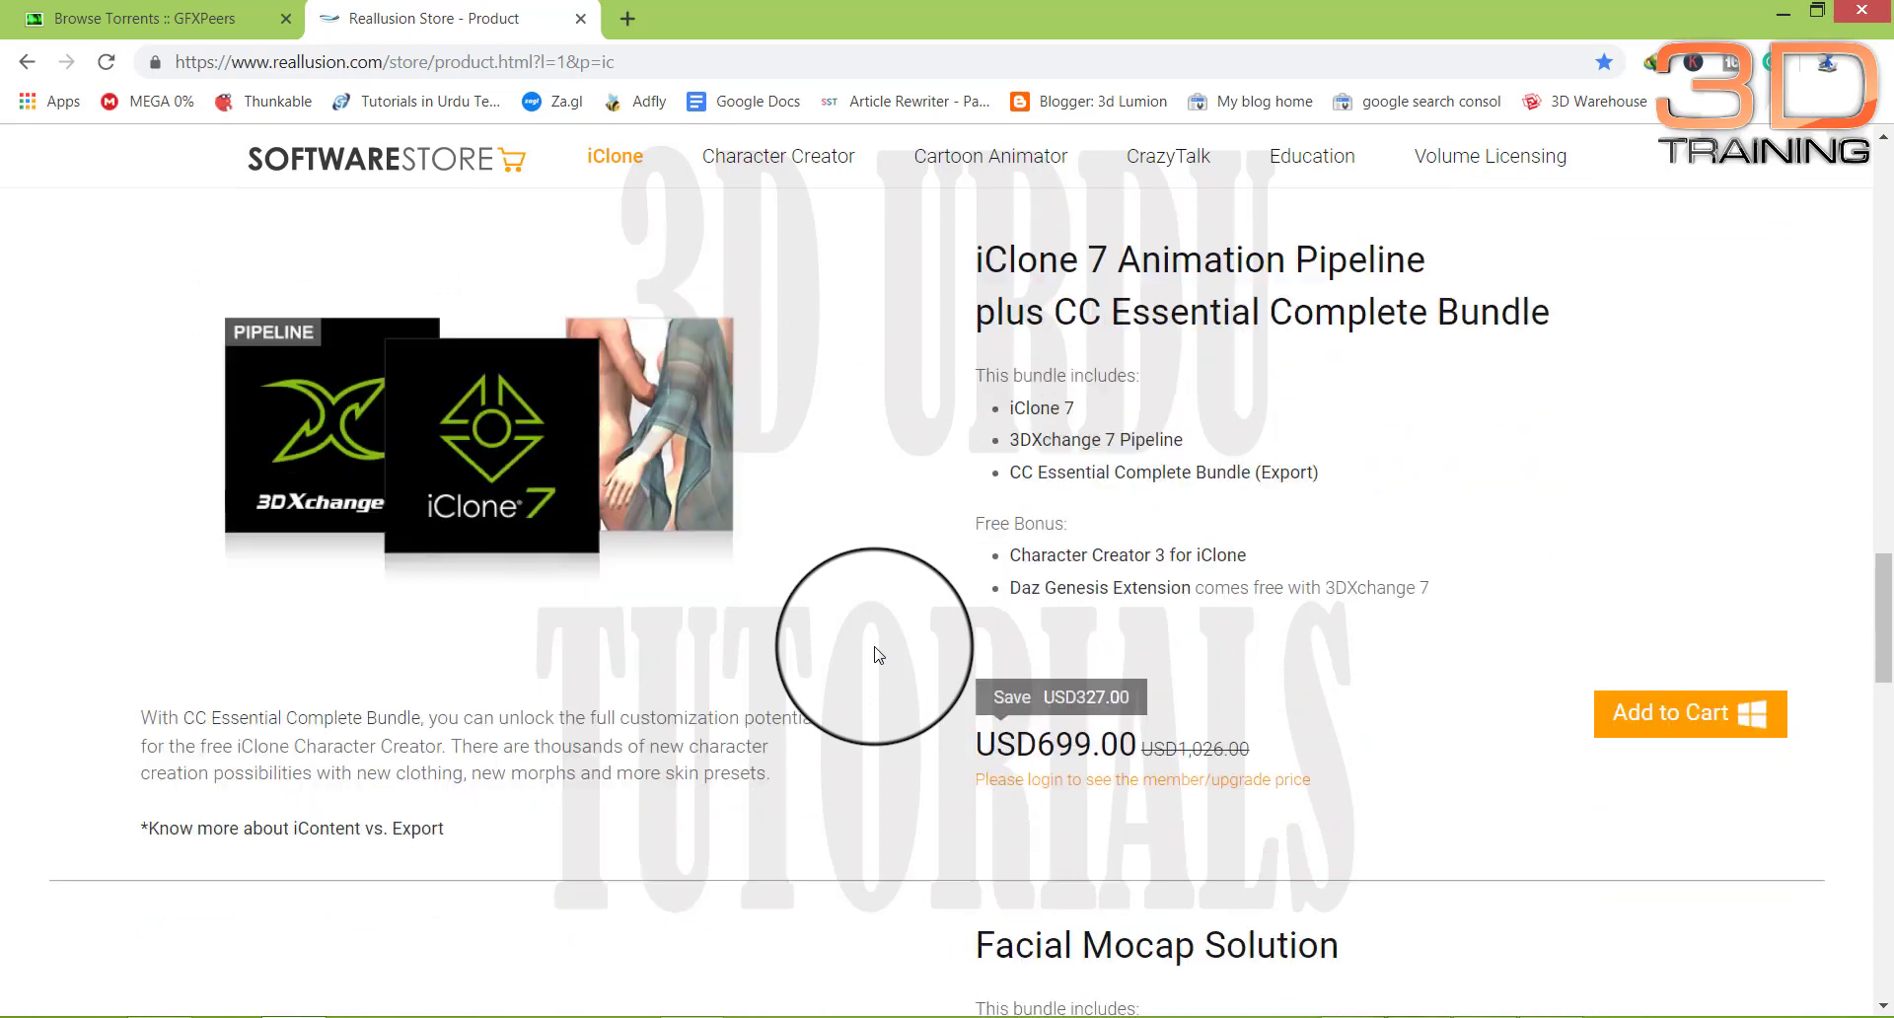
scroll(875, 655, "up", 1)
scroll(815, 529, "down", 4)
scroll(690, 523, "down", 2)
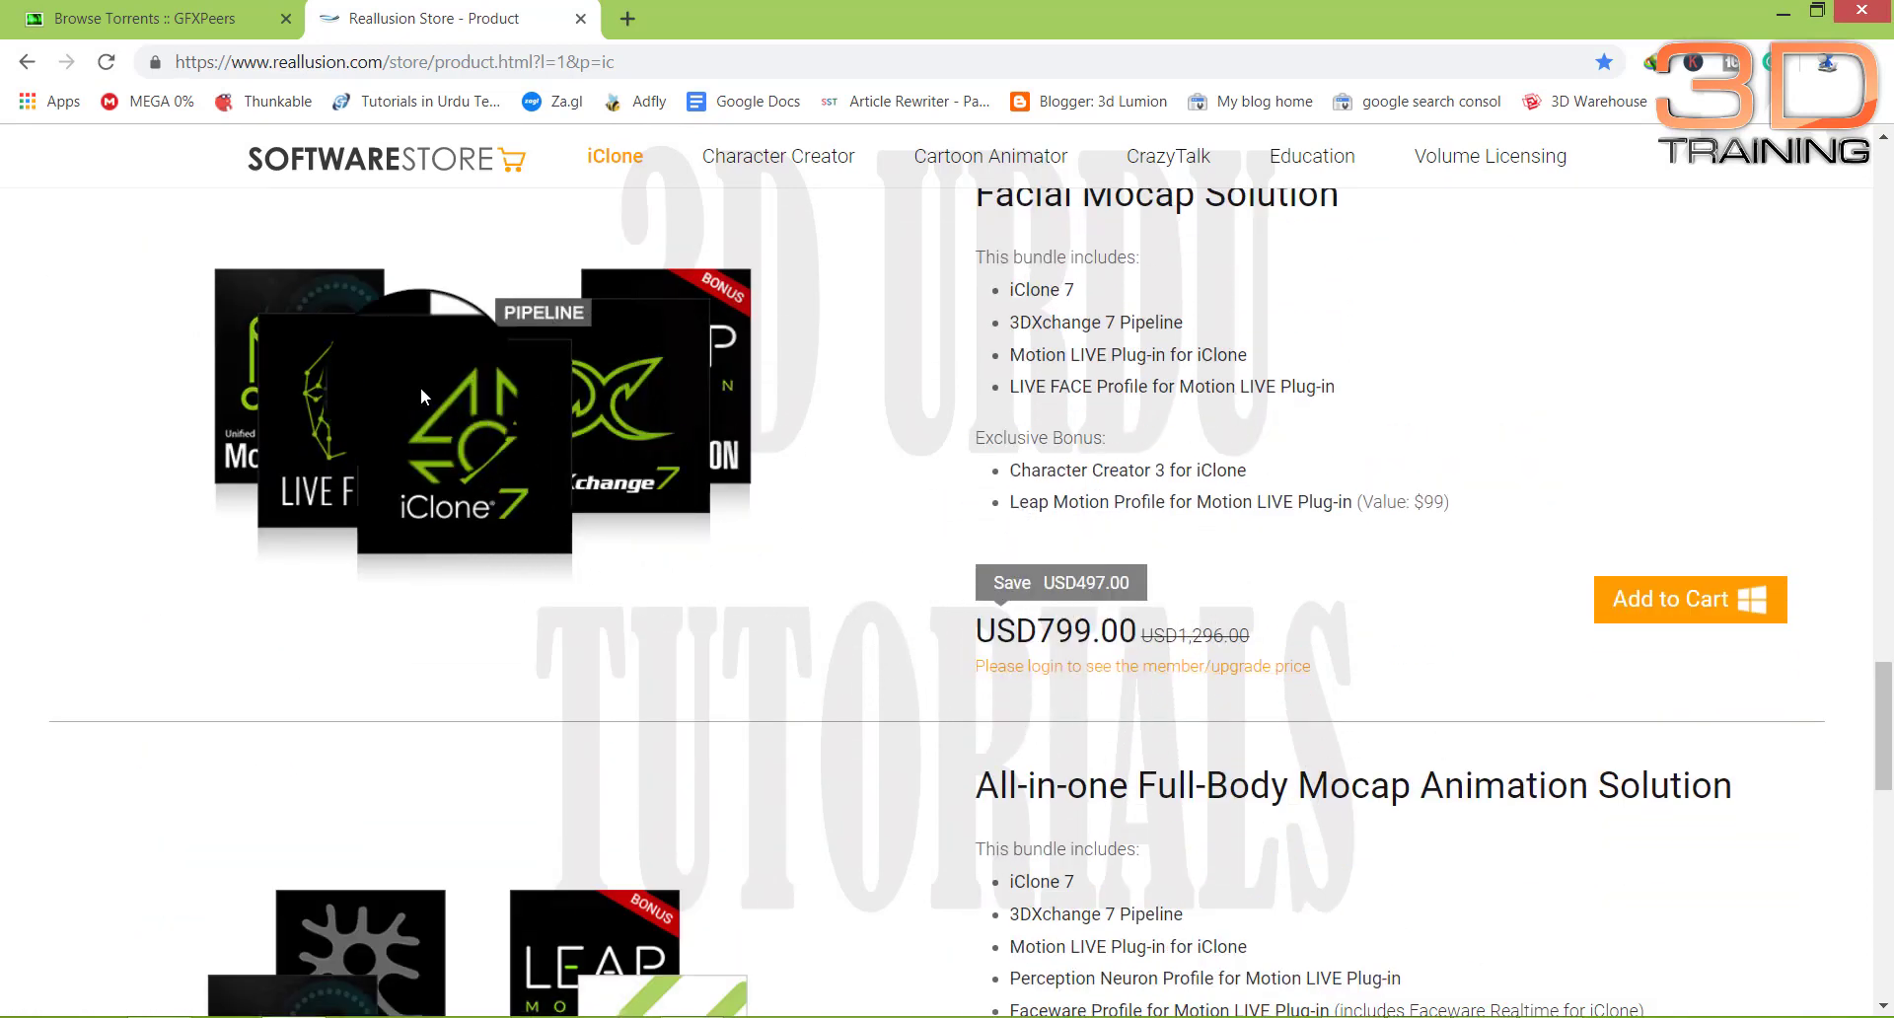
scroll(793, 557, "down", 2)
scroll(794, 557, "down", 3)
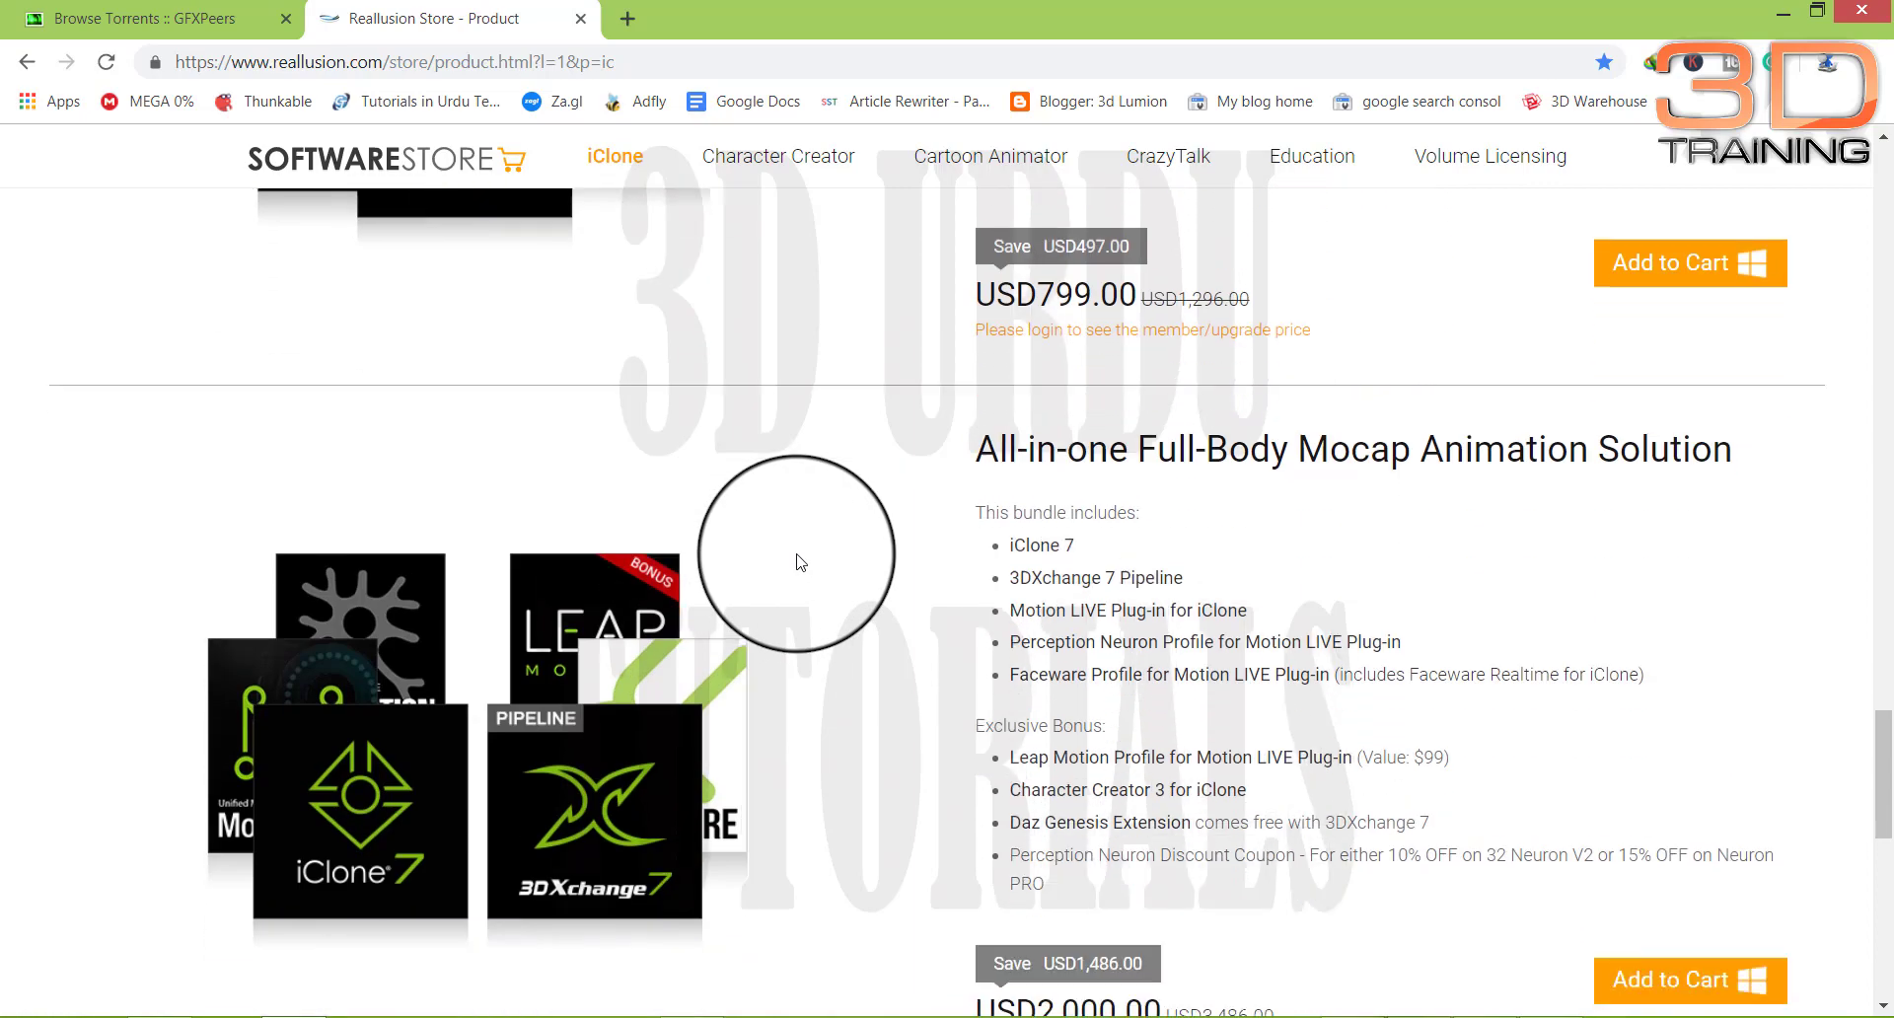
scroll(799, 560, "down", 2)
scroll(800, 561, "up", 3)
scroll(800, 561, "up", 1)
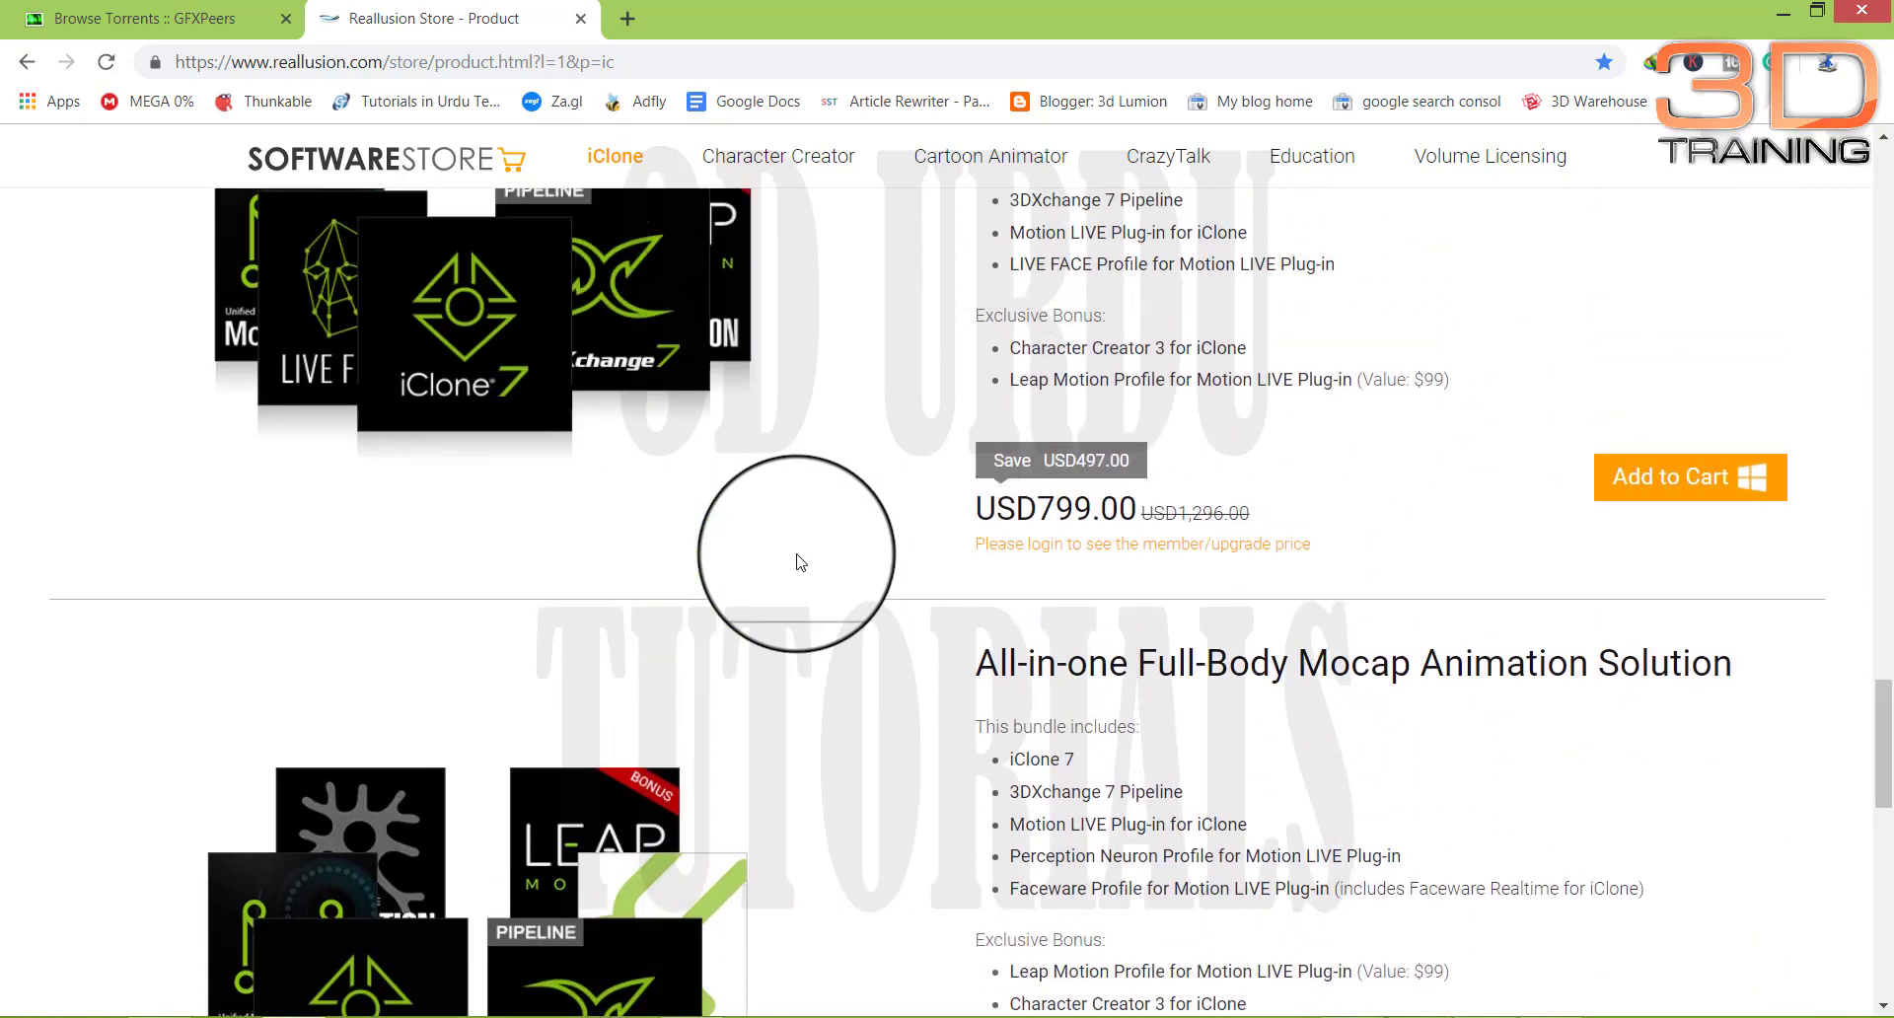
scroll(800, 561, "up", 3)
scroll(800, 562, "up", 6)
scroll(799, 562, "up", 3)
scroll(799, 561, "up", 3)
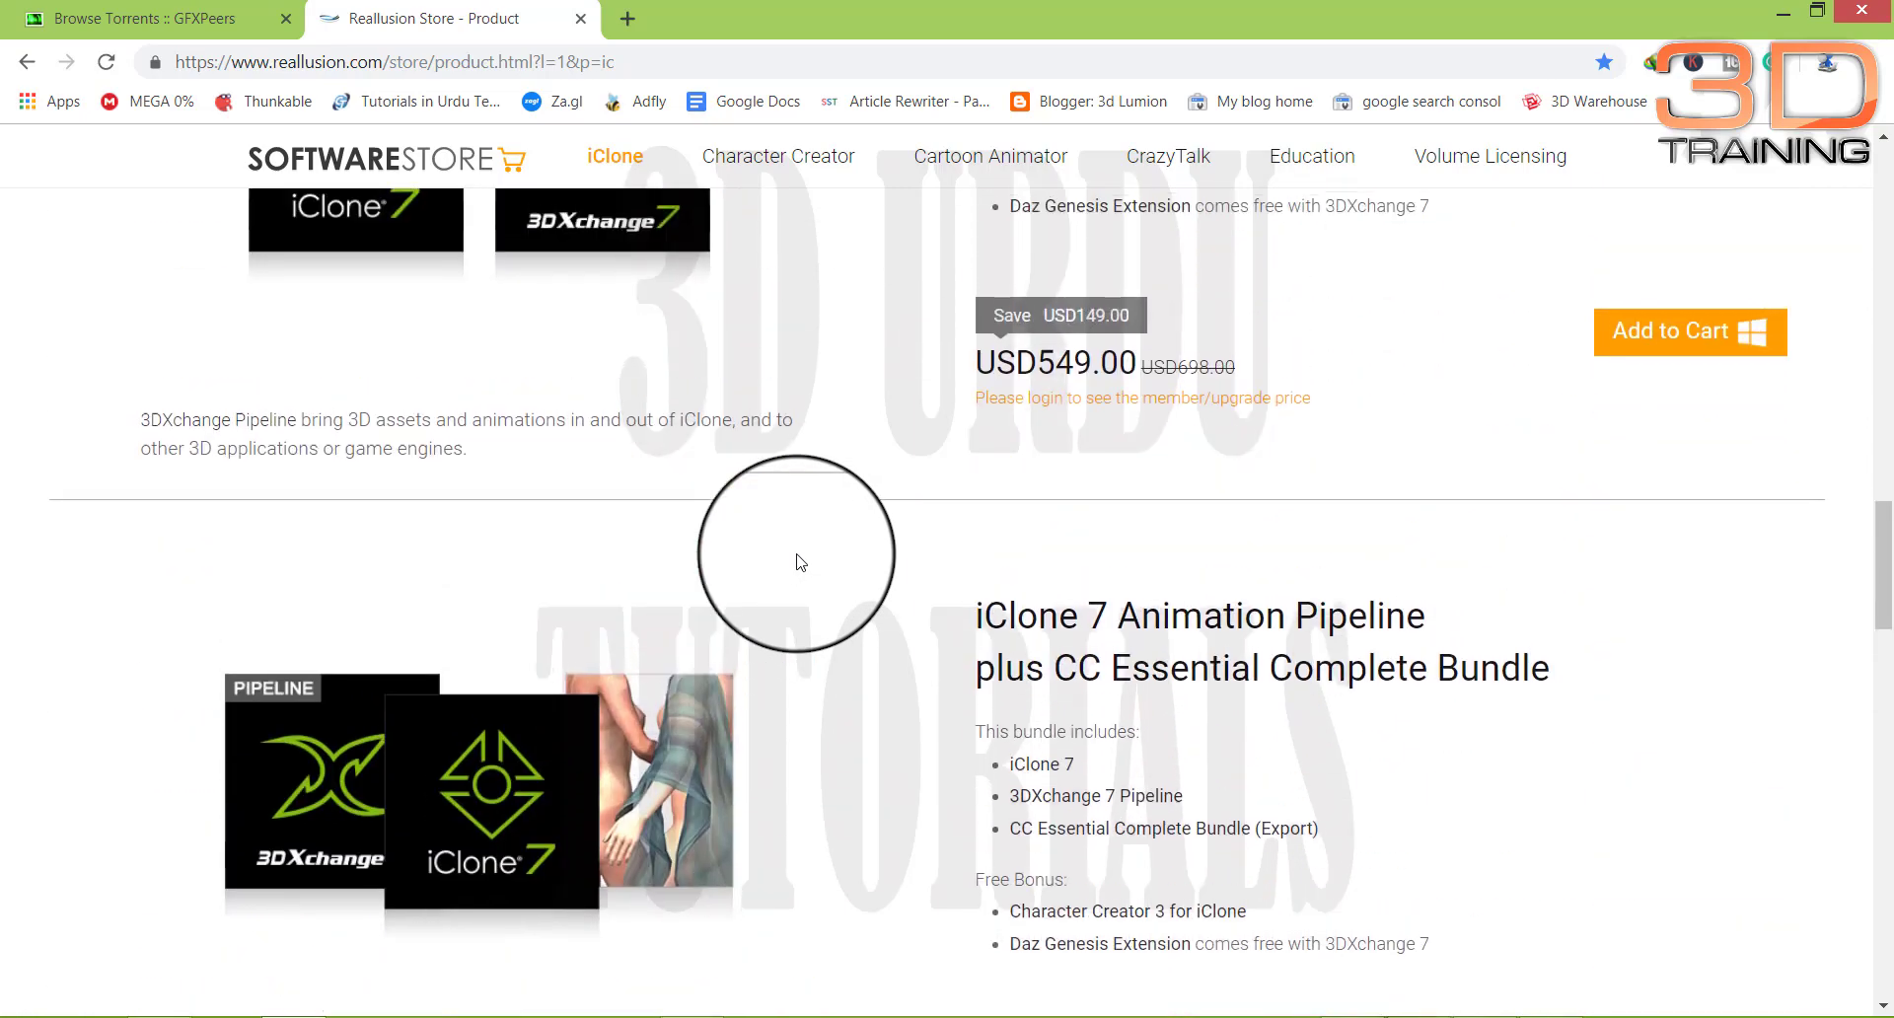
scroll(799, 561, "up", 3)
scroll(800, 561, "up", 3)
scroll(800, 561, "down", 6)
scroll(799, 561, "down", 4)
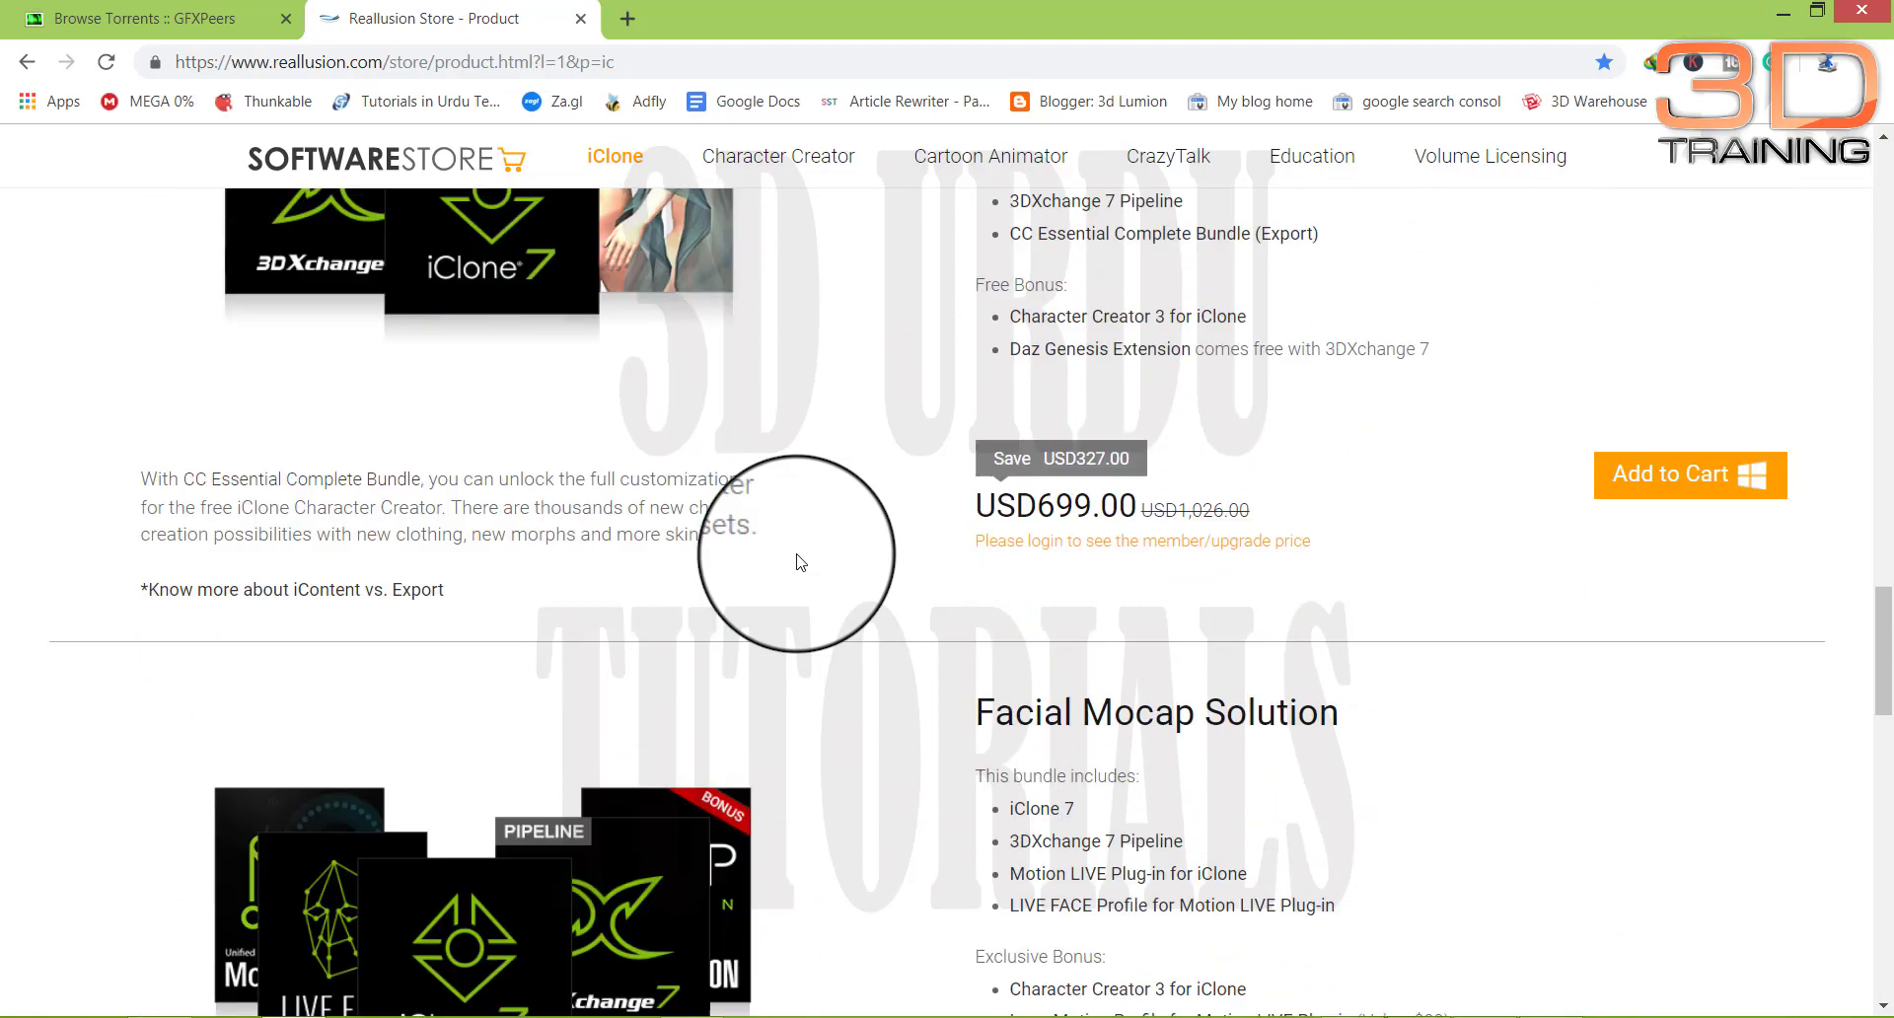
scroll(800, 561, "down", 3)
scroll(799, 561, "down", 5)
scroll(800, 561, "down", 5)
scroll(800, 562, "down", 2)
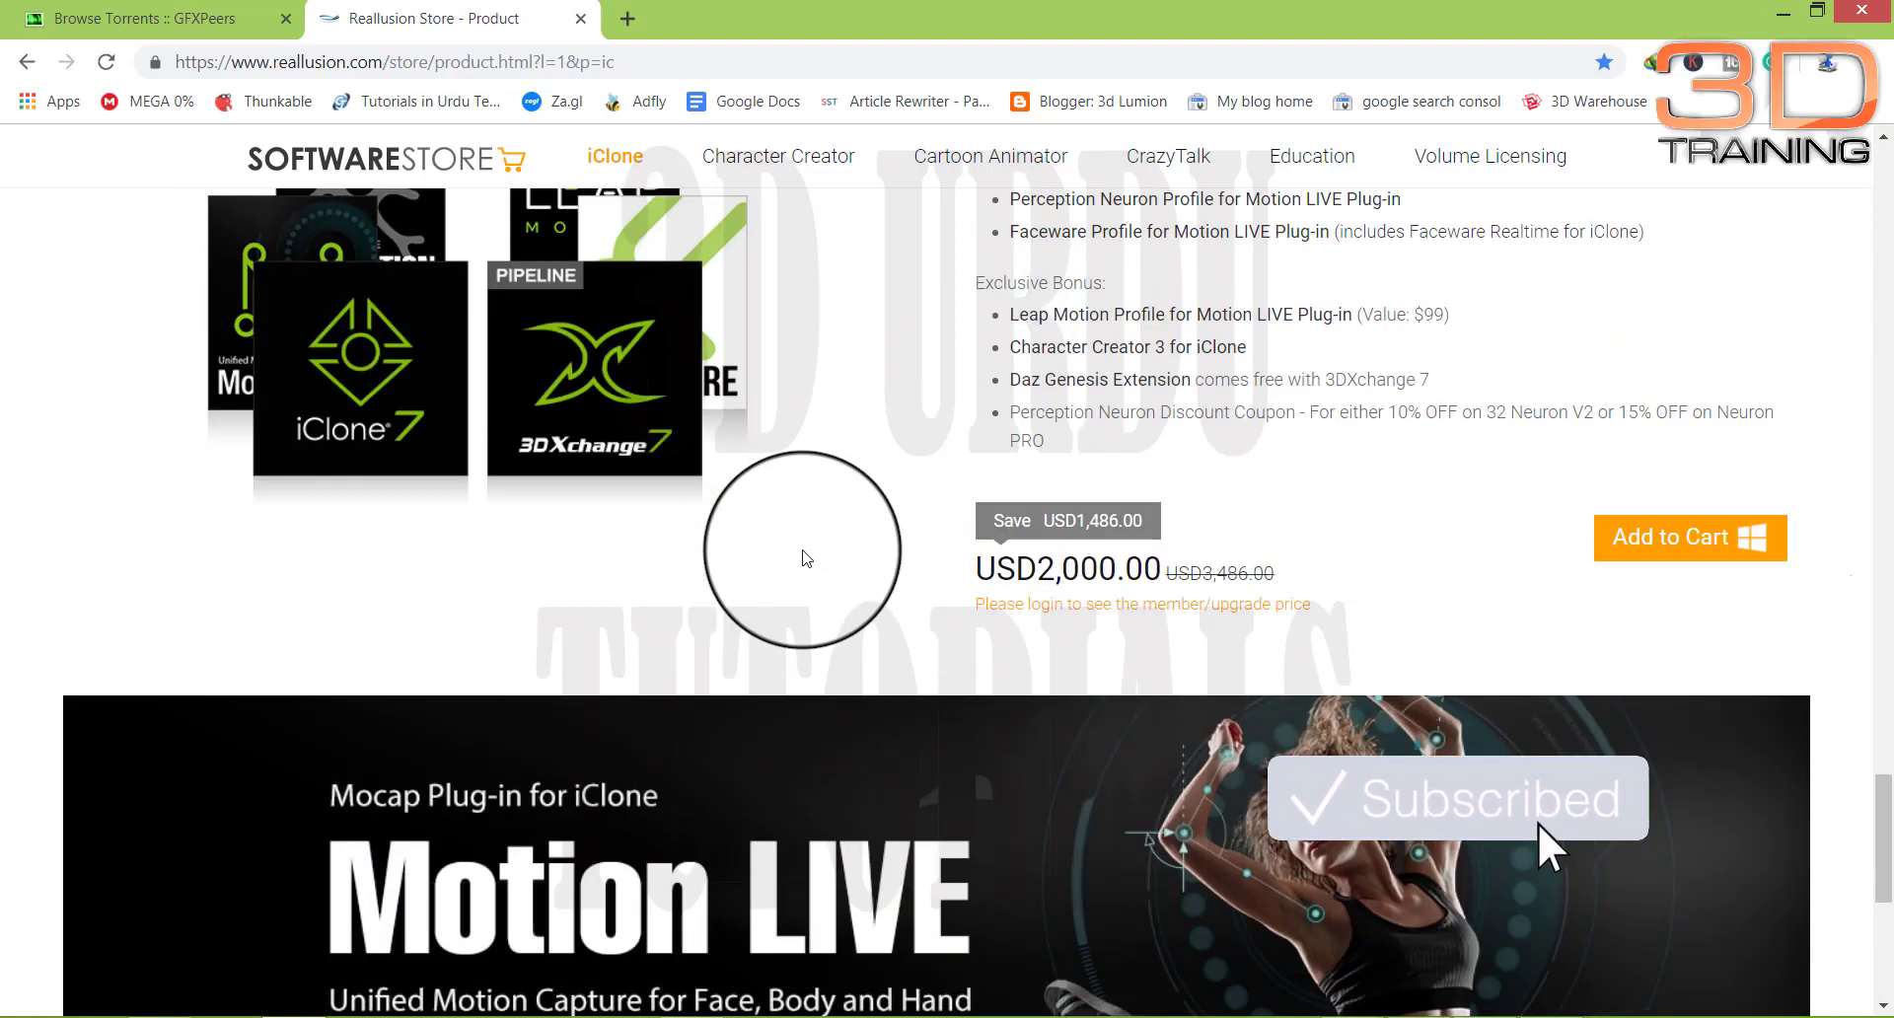
scroll(801, 559, "down", 2)
scroll(802, 559, "down", 4)
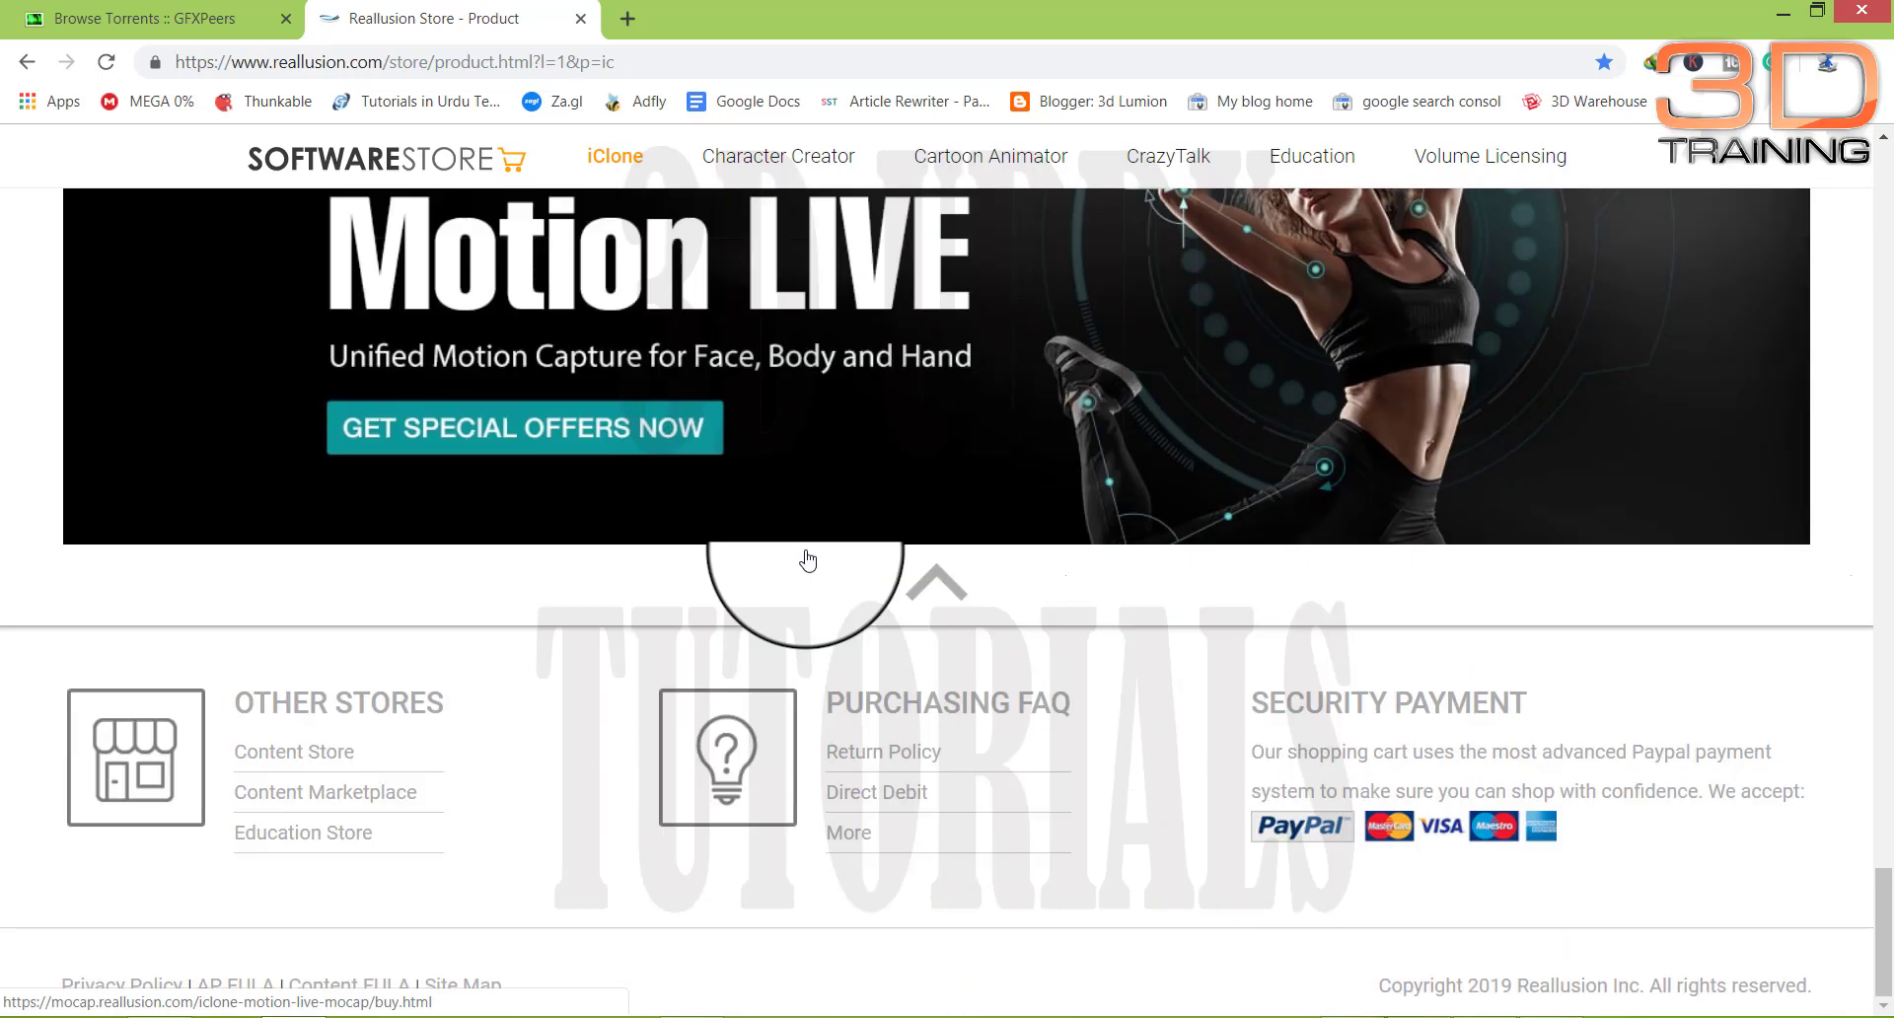